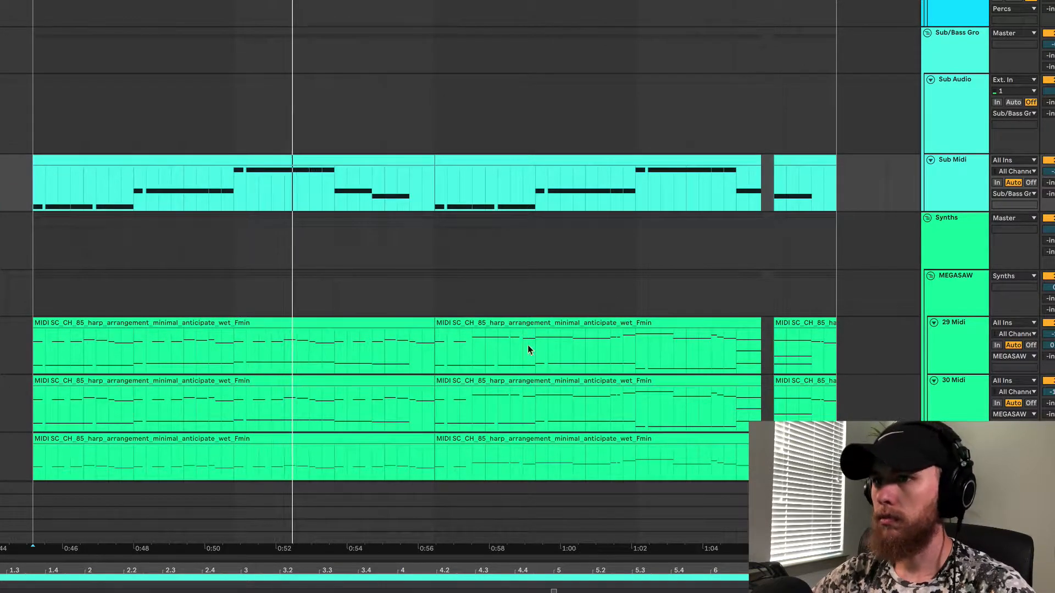
Loop the second half of the MEGASAW section, from bar 41 to bar 49.
scroll(715, 330, "down", 2)
scroll(716, 325, "down", 3)
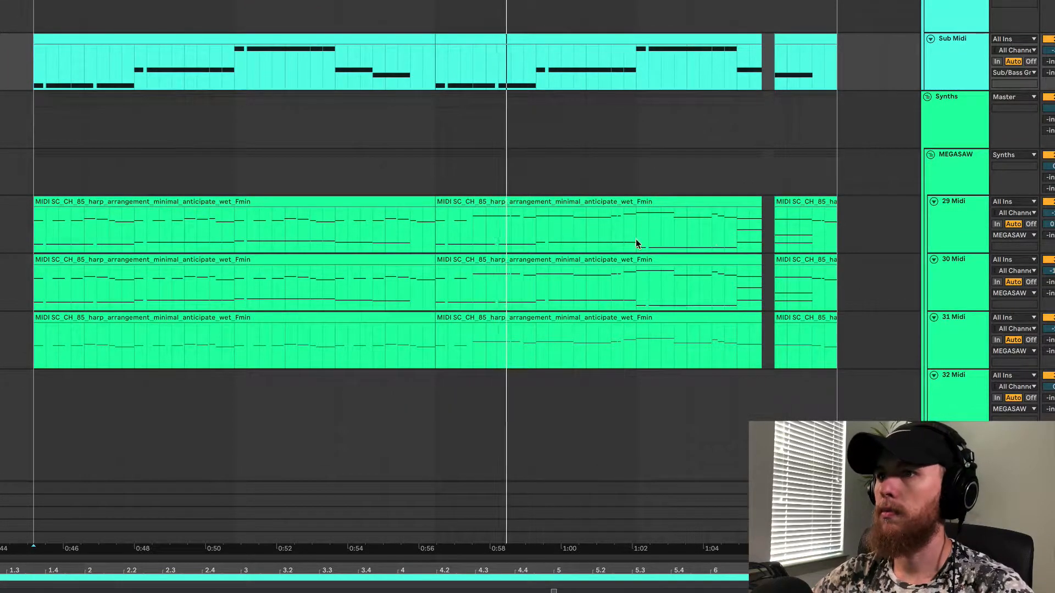
left_click(967, 169)
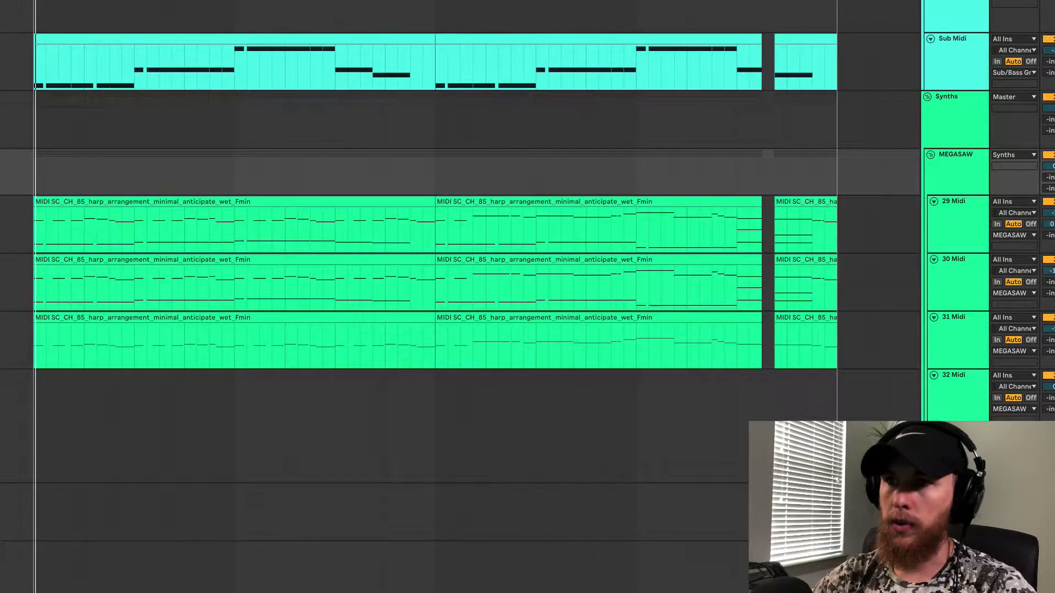
mouse_move(433, 185)
left_mouse_down()
mouse_move(522, 539)
mouse_move(786, 220)
mouse_move(835, 218)
left_mouse_up()
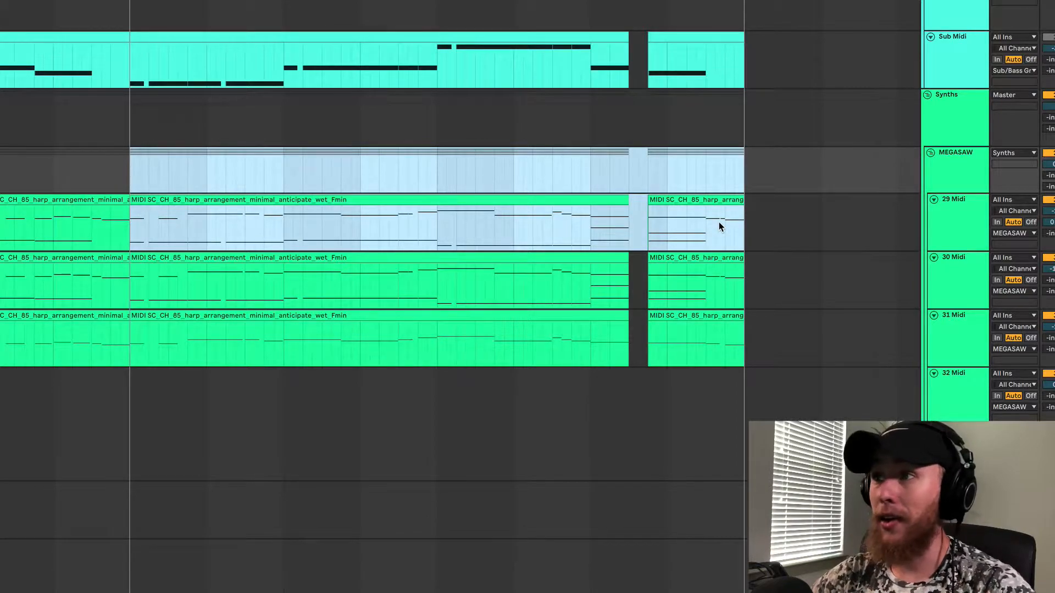
left_click(754, 225)
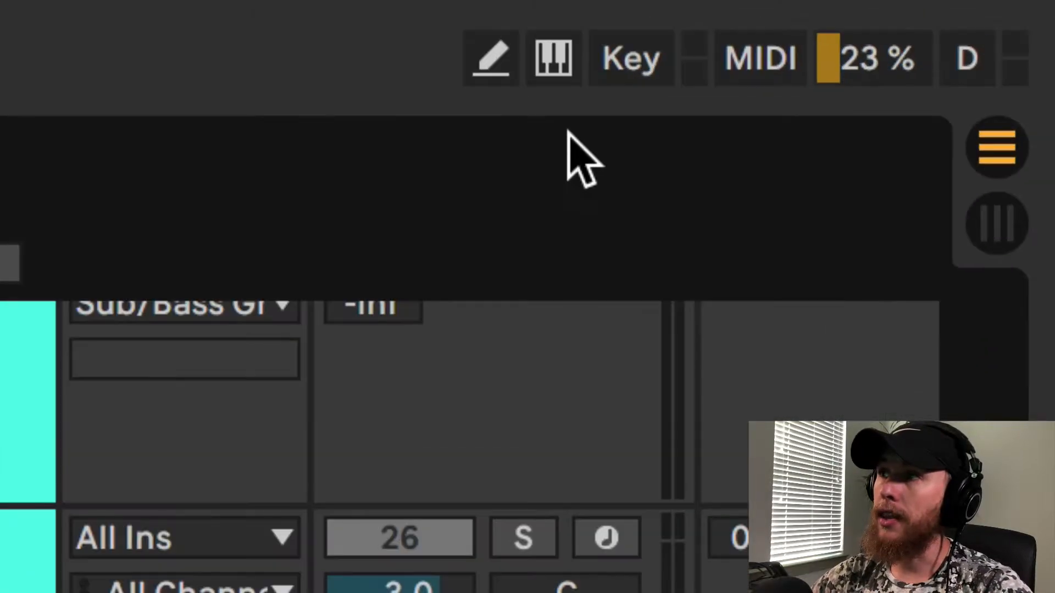
Turn on the computer MIDI keyboard and check the key mapping of the automation controls.
left_click(553, 71)
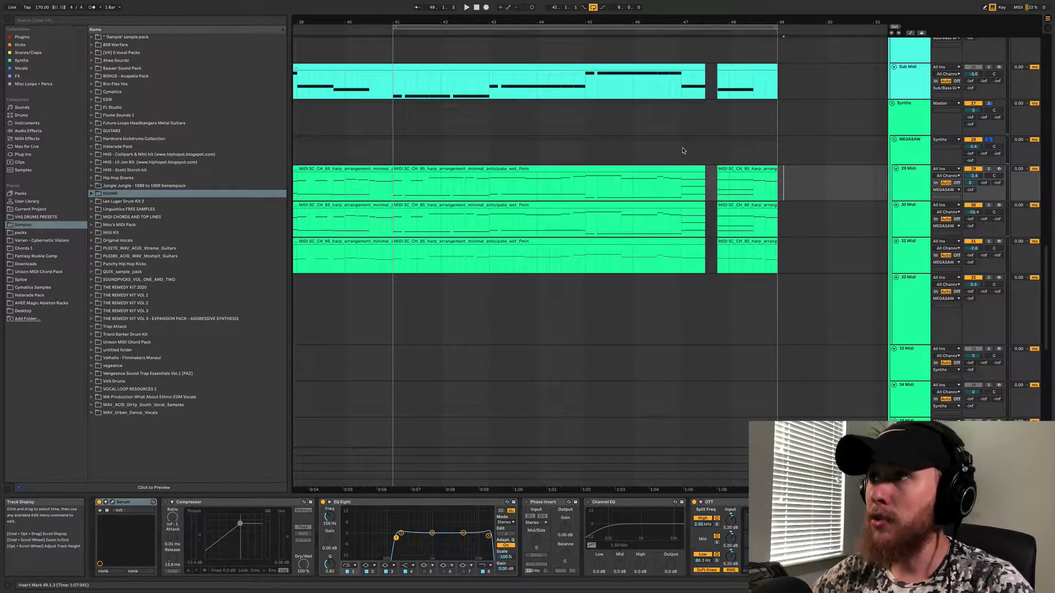
scroll(681, 158, "down", 1)
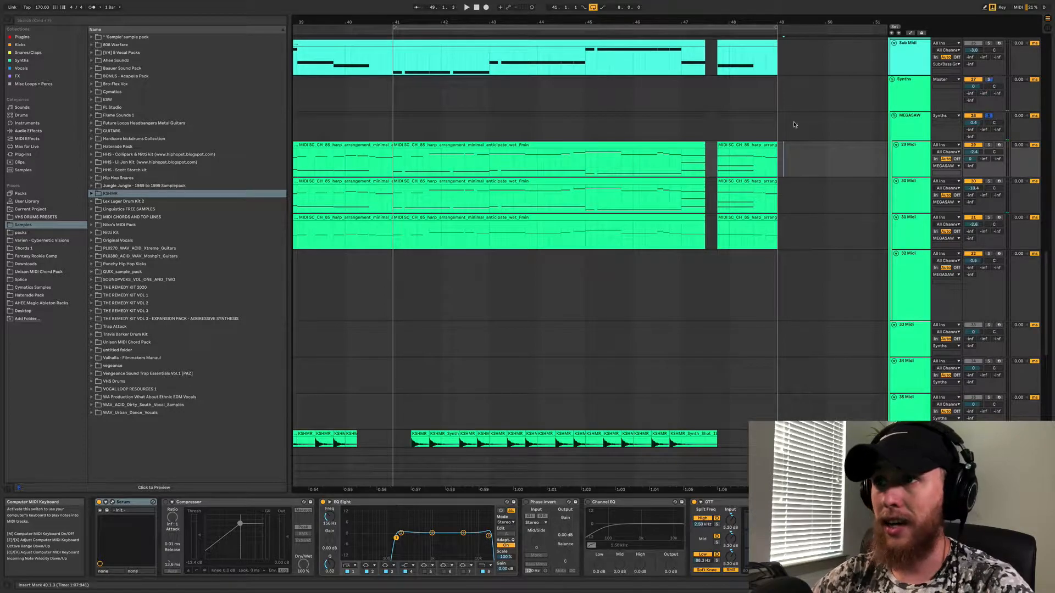
scroll(638, 142, "up", 1)
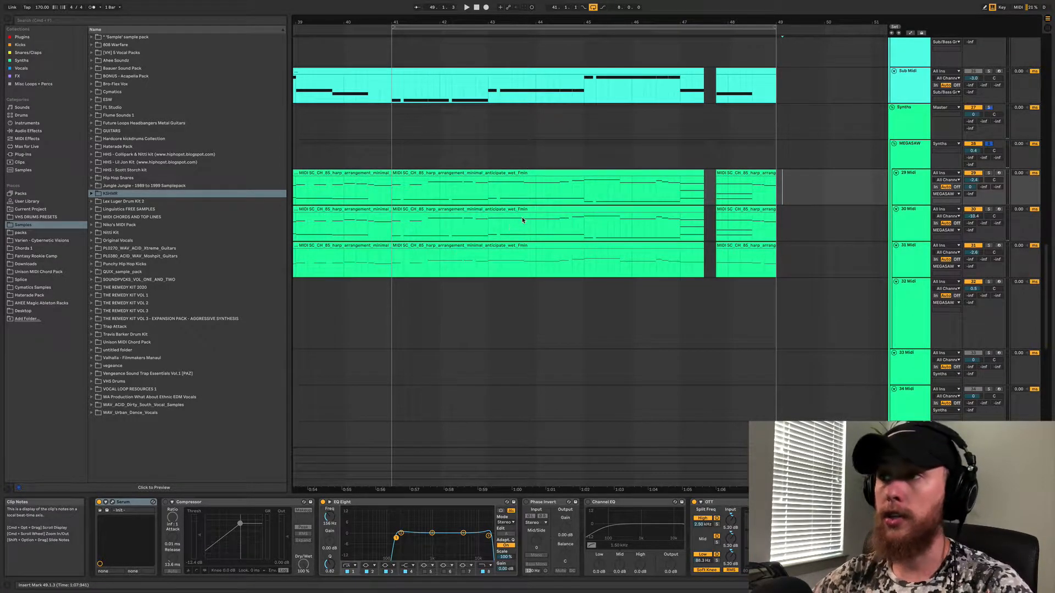
key("super+k")
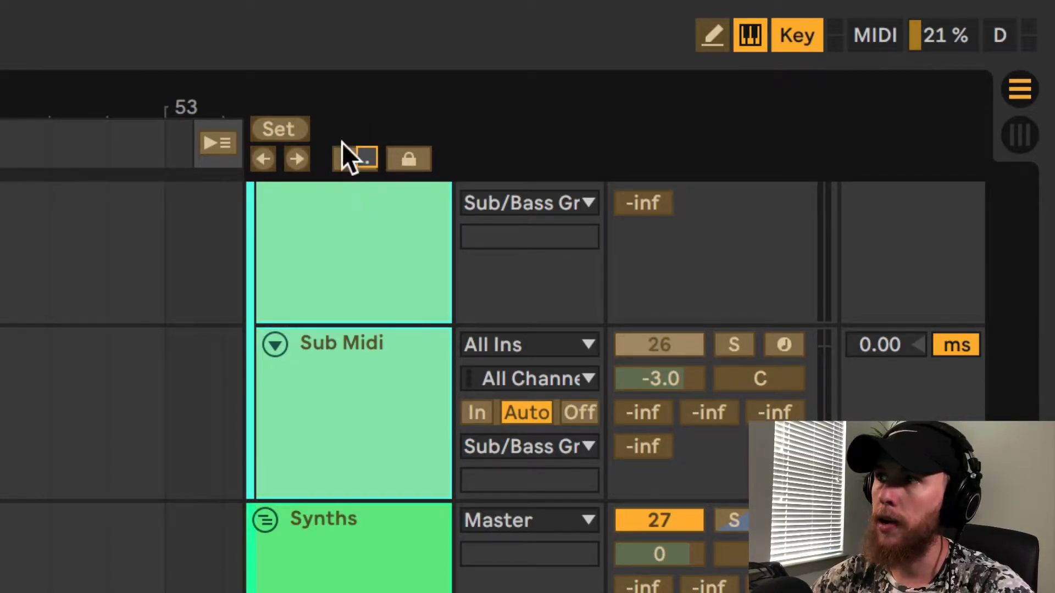
key("super+k")
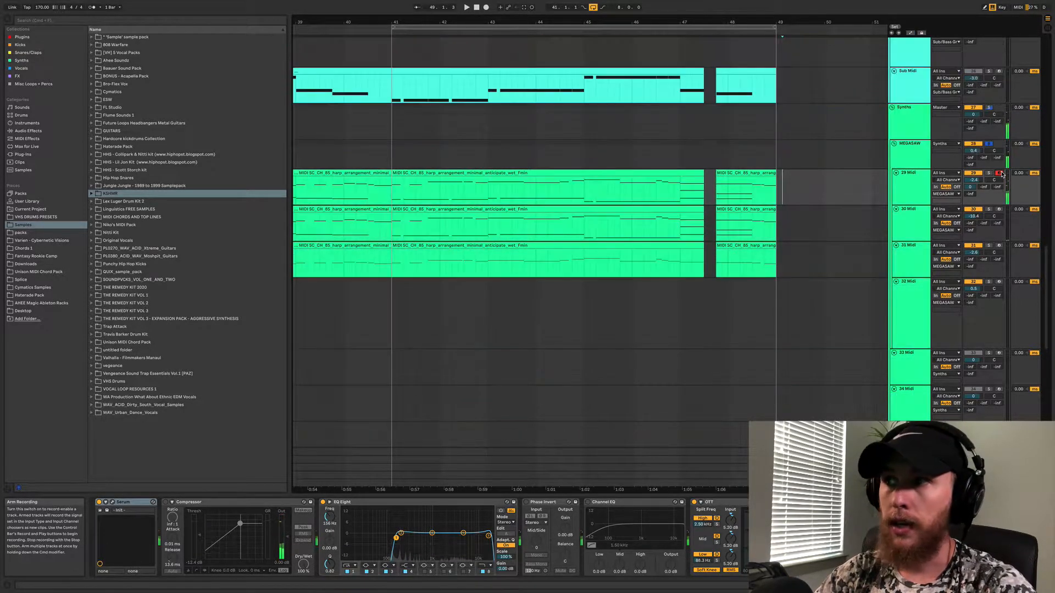
Show the automation lanes and try lowering the MEGASAW group's Auto Filter frequency during playback.
key("a")
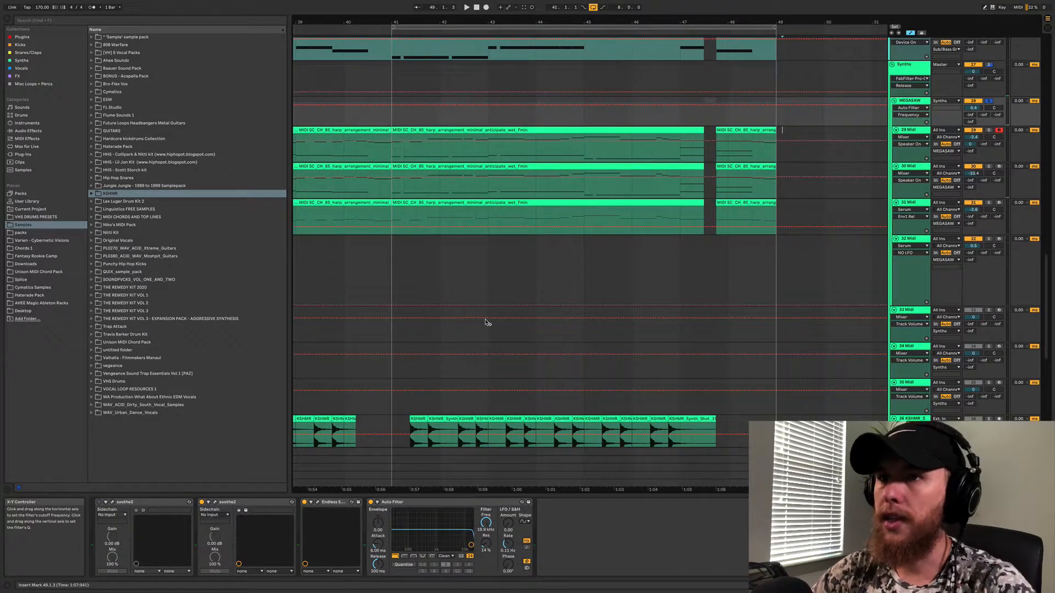
left_click(914, 101)
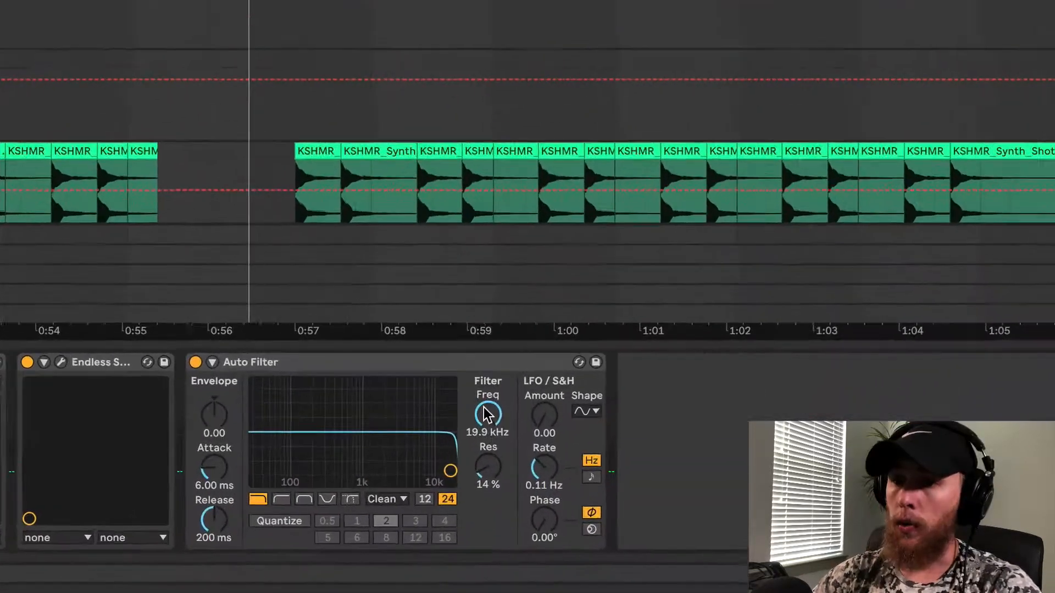
left_click_drag(471, 545, 456, 544)
mouse_move(495, 392)
left_mouse_down()
mouse_move(496, 413)
mouse_move(495, 373)
left_mouse_up()
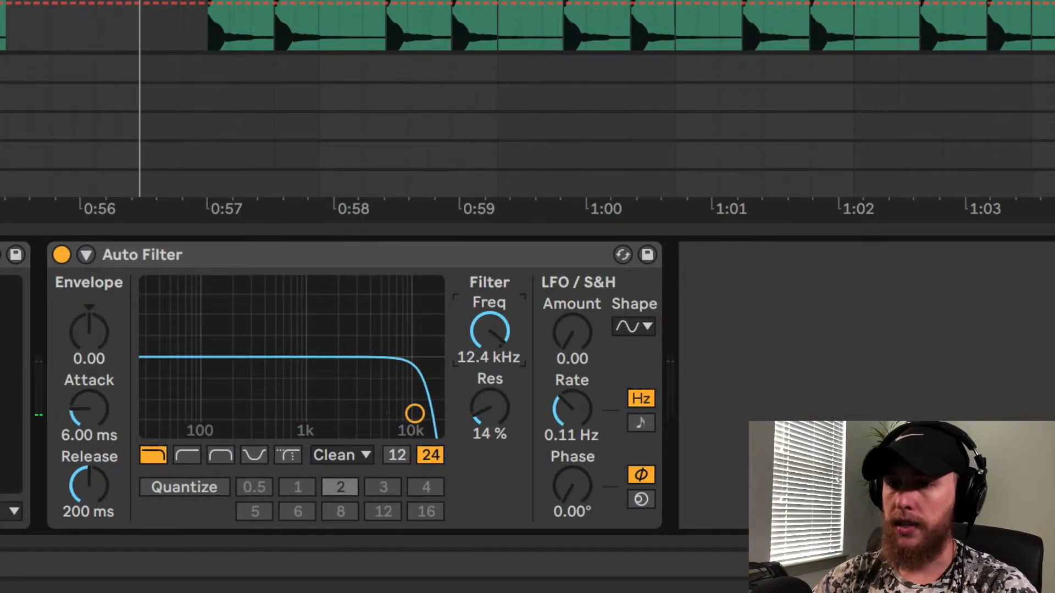
key("space")
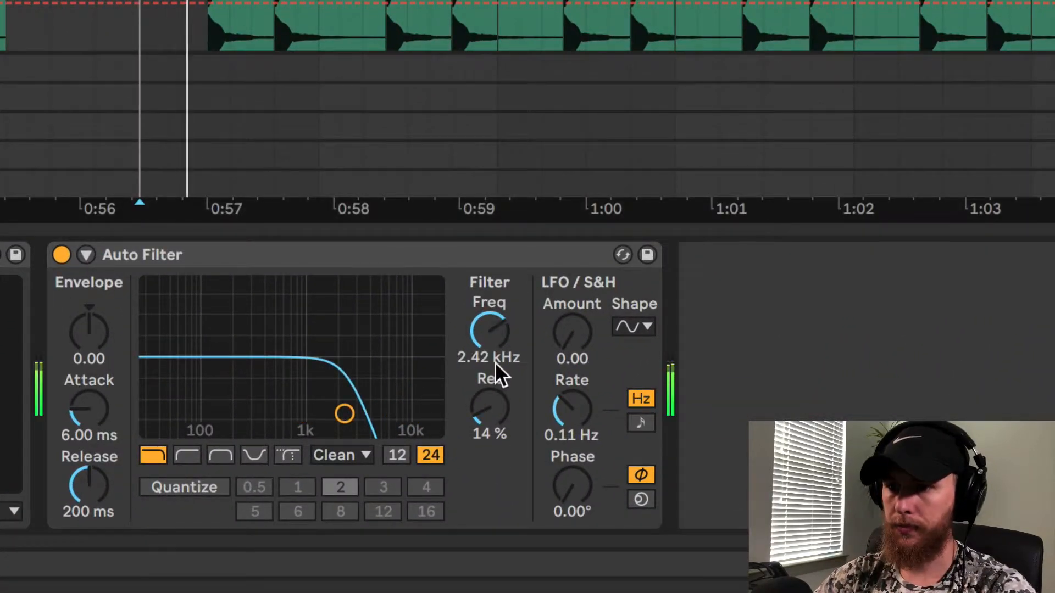
mouse_move(495, 362)
left_mouse_down()
mouse_move(496, 455)
mouse_move(496, 311)
mouse_move(496, 469)
mouse_move(495, 319)
mouse_move(496, 373)
left_mouse_up()
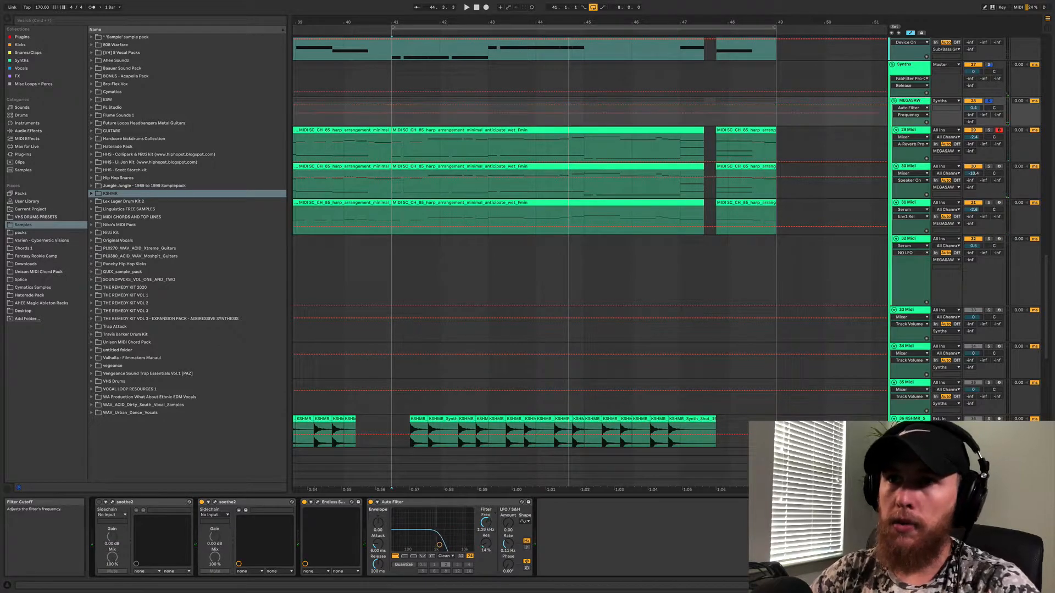
mouse_move(485, 523)
left_mouse_down()
mouse_move(485, 559)
mouse_move(486, 529)
left_mouse_up()
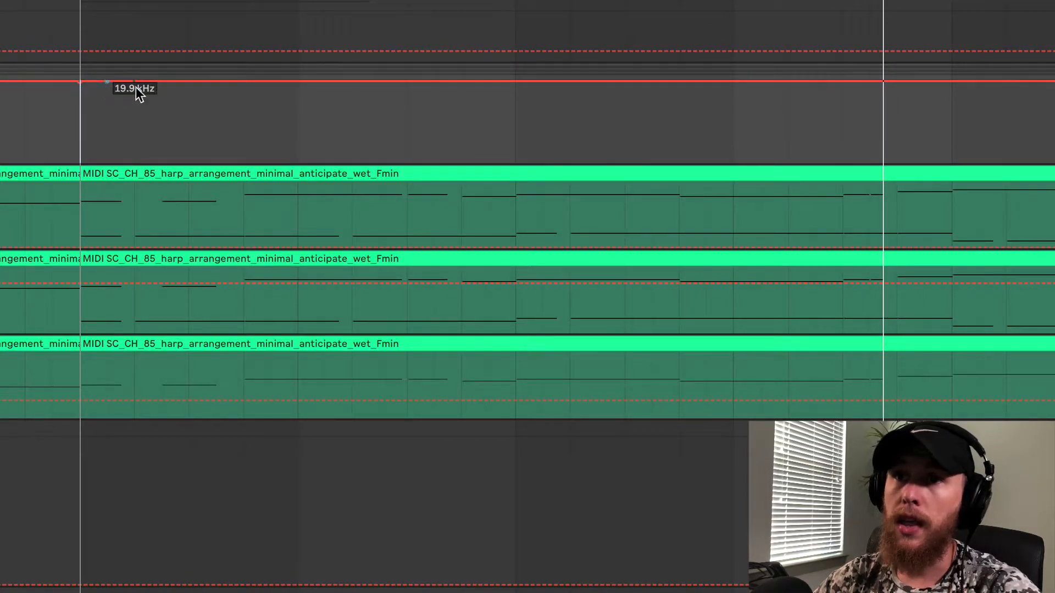
Automate the MEGASAW filter frequency to rise from 26 Hz to 19.9 kHz over the first beat of bar 41, and play it back.
mouse_move(98, 81)
left_mouse_down()
mouse_move(111, 149)
mouse_move(79, 161)
left_mouse_up()
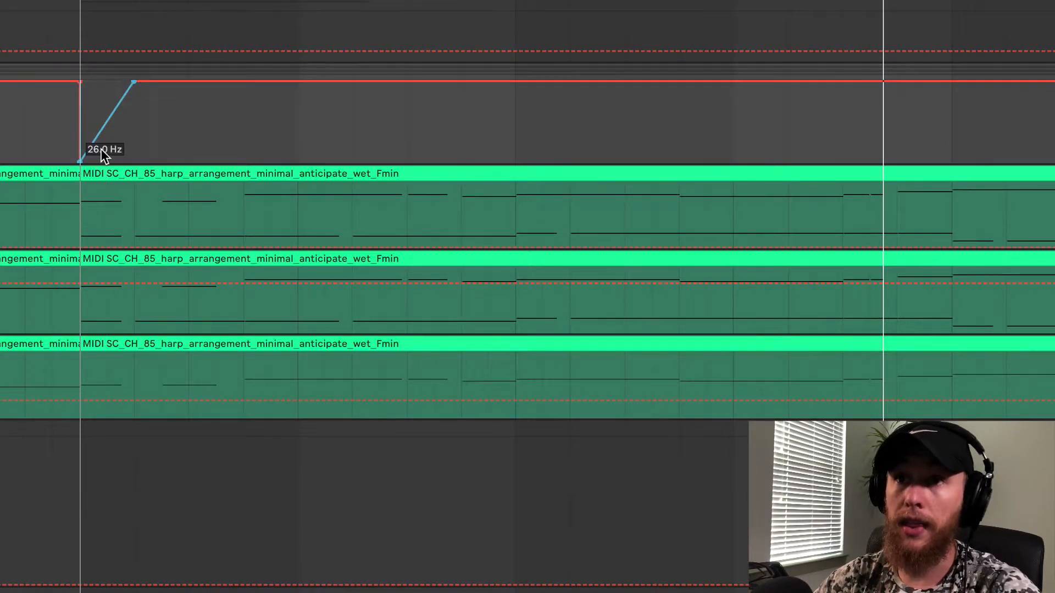
left_click(26, 134)
key("space")
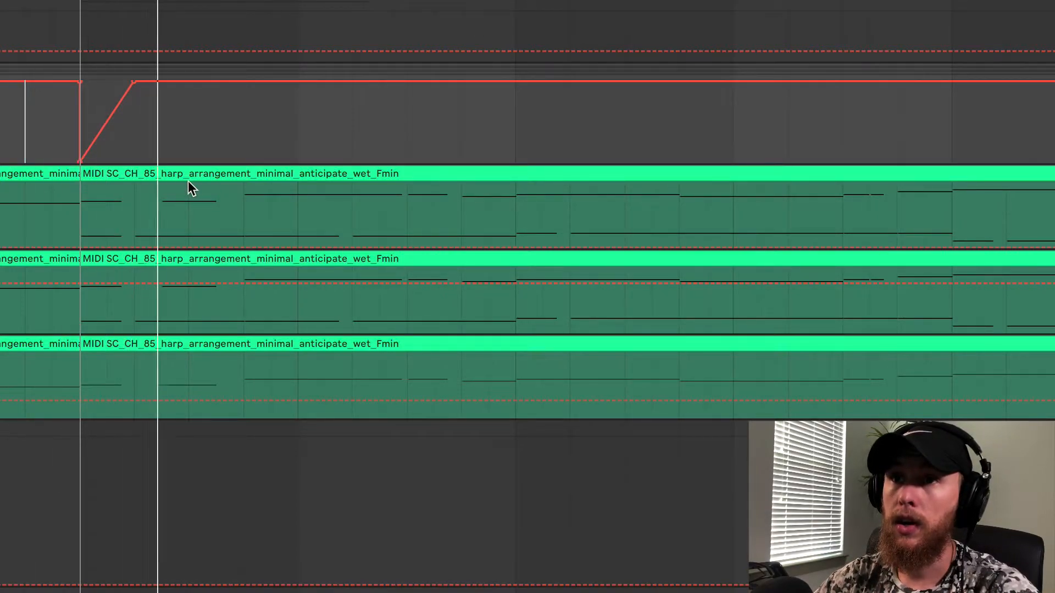
Extend the filter frequency rise to three beats, bend it into an upward-bulging curve and listen to it.
left_click(134, 83)
left_click_drag(134, 83, 244, 83)
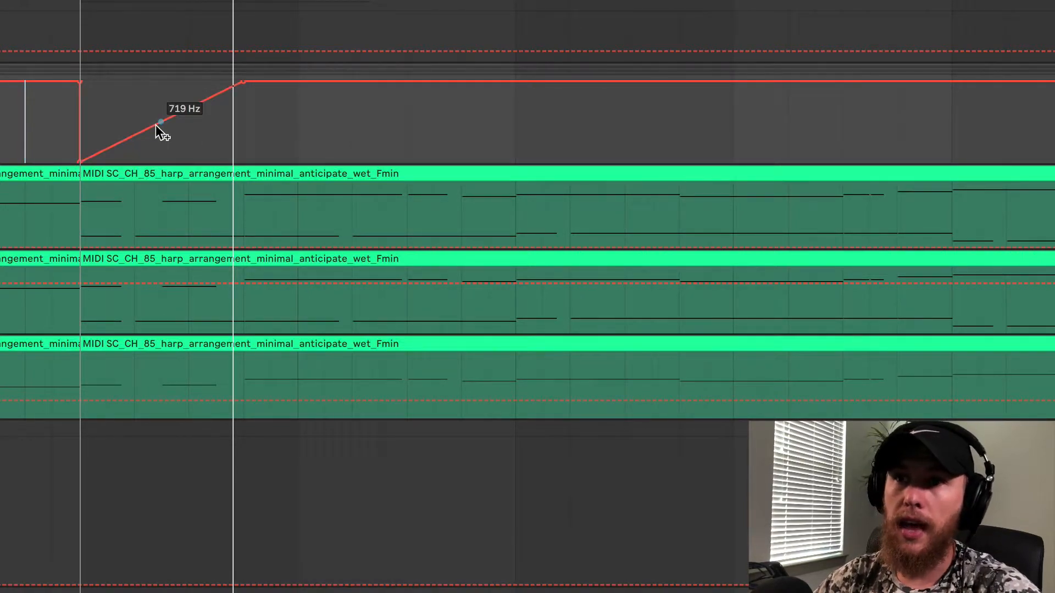
key("alt")
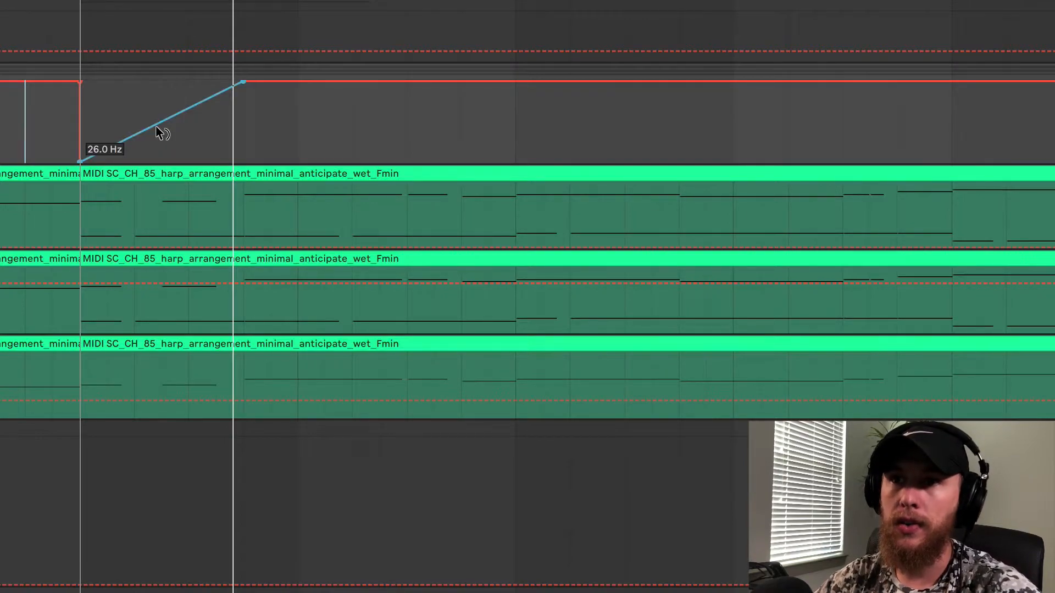
left_click_drag(158, 132, 159, 93)
left_click(52, 137)
key("space")
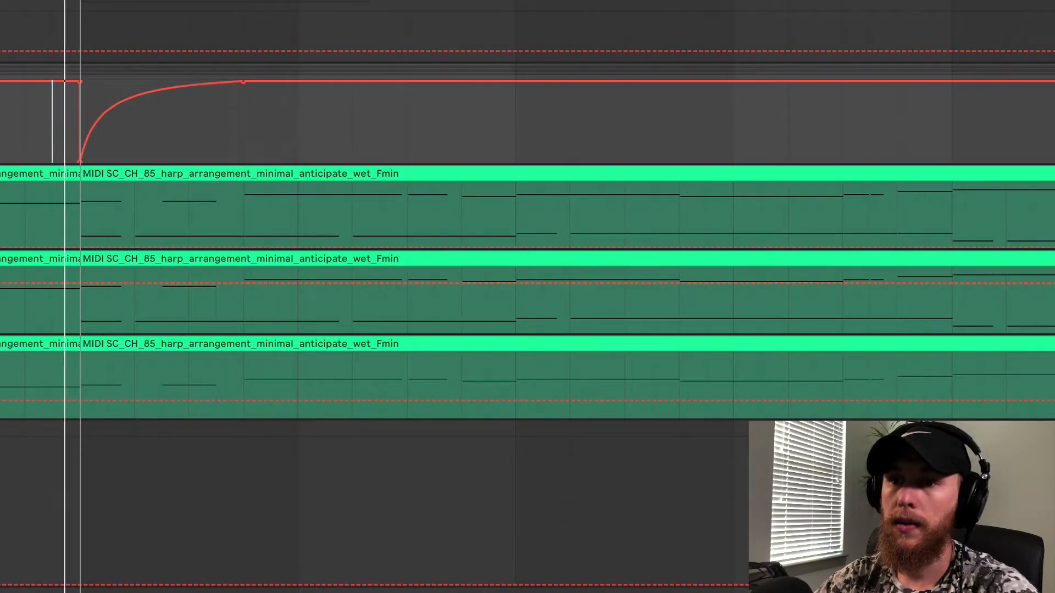
key("space")
Shape the filter automation in bar 41 into a one-bar arc, duplicate it through bar 46 and paste a copy at 47.4.
left_click(218, 117)
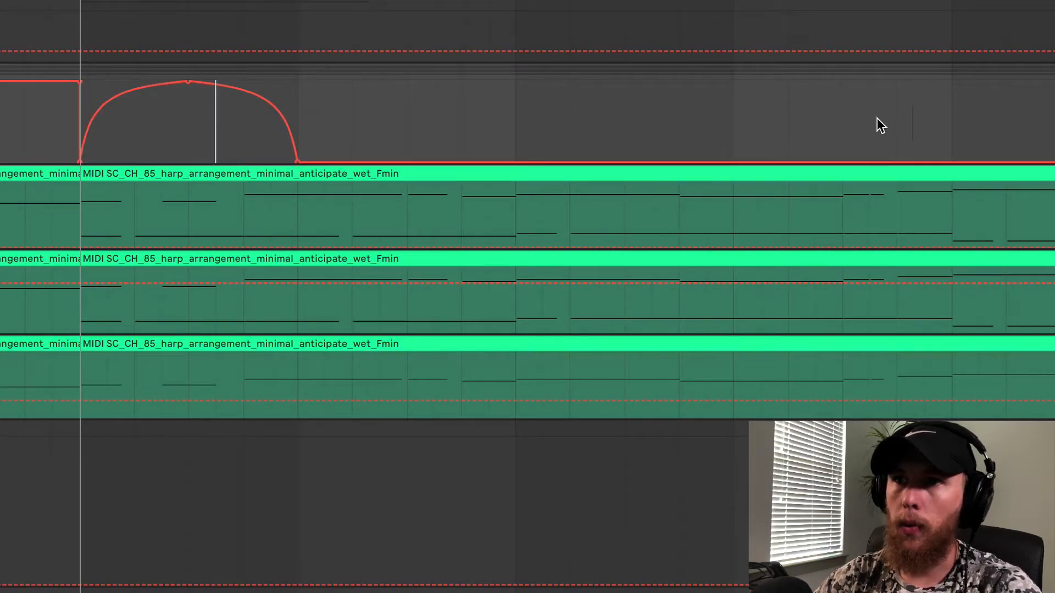
left_click_drag(298, 91, 97, 96)
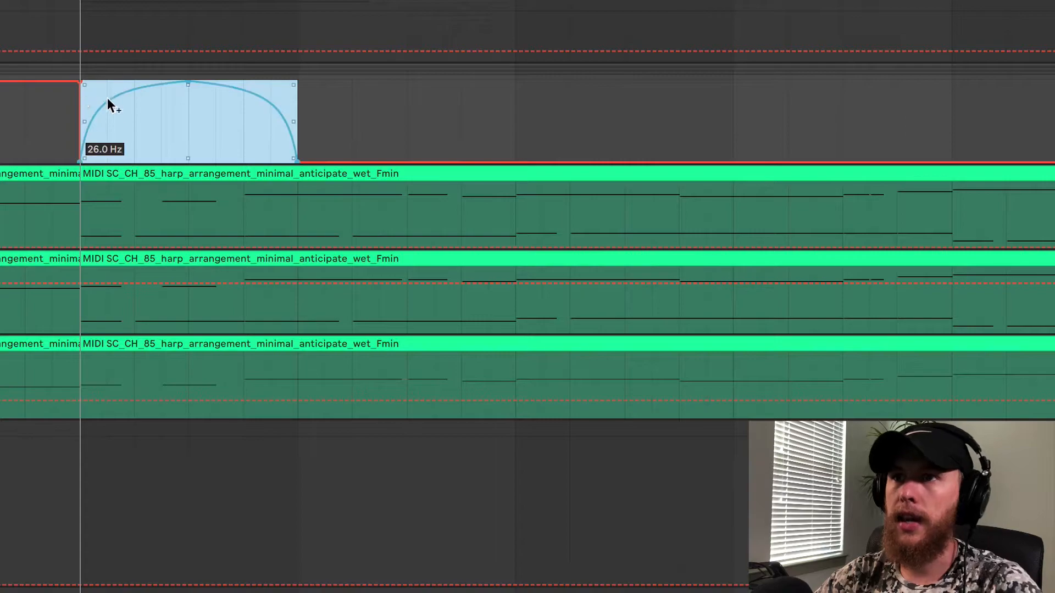
key("ctrl+d")
key("ctrl+d")
key("ctrl+d")
key("ctrl+d")
scroll(295, 225, "right", 3)
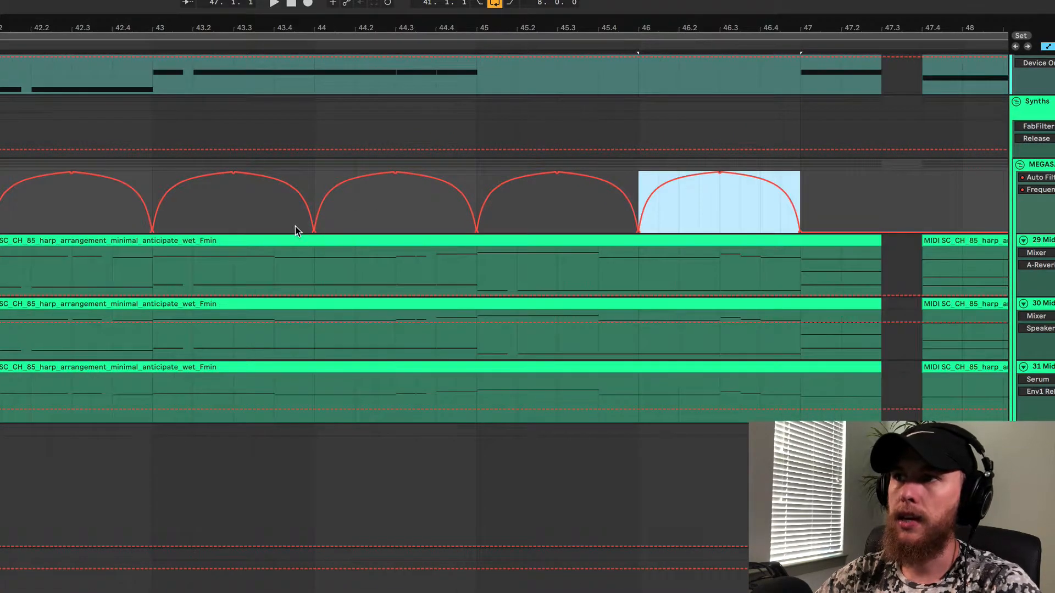
scroll(295, 230, "down", 3)
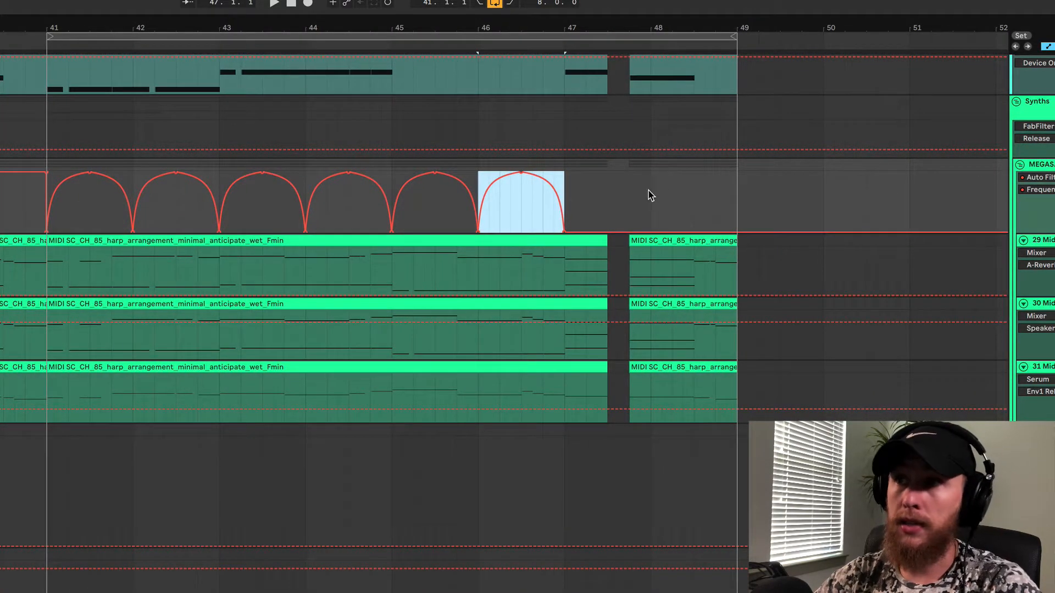
left_click(630, 197)
key("ctrl+v")
Delete the MEGASAW filter automation from just before bar 41 up to bar 49.
left_click_drag(737, 200, 36, 230)
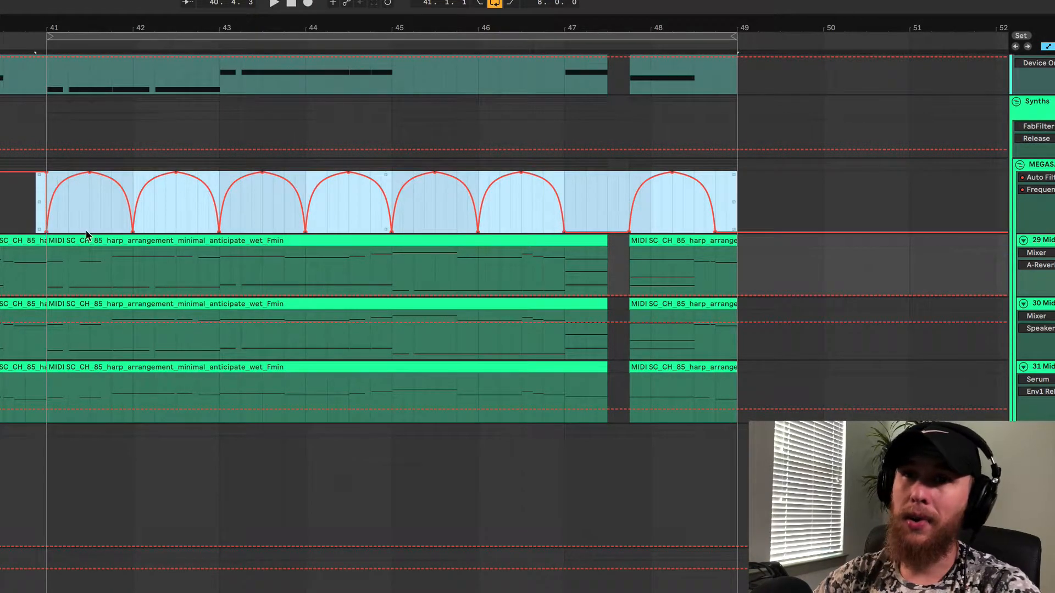
key("Delete")
scroll(73, 207, "right", 1)
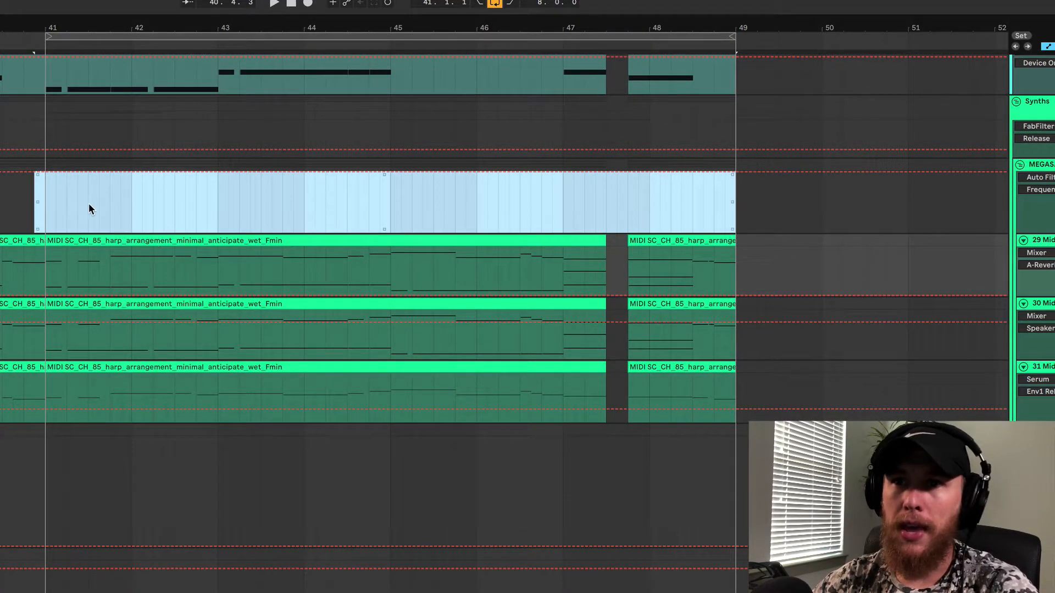
Try inserting a rising S-curve and a triangle automation shape across the selected bars up to bar 49, and undo both.
right_click(64, 199)
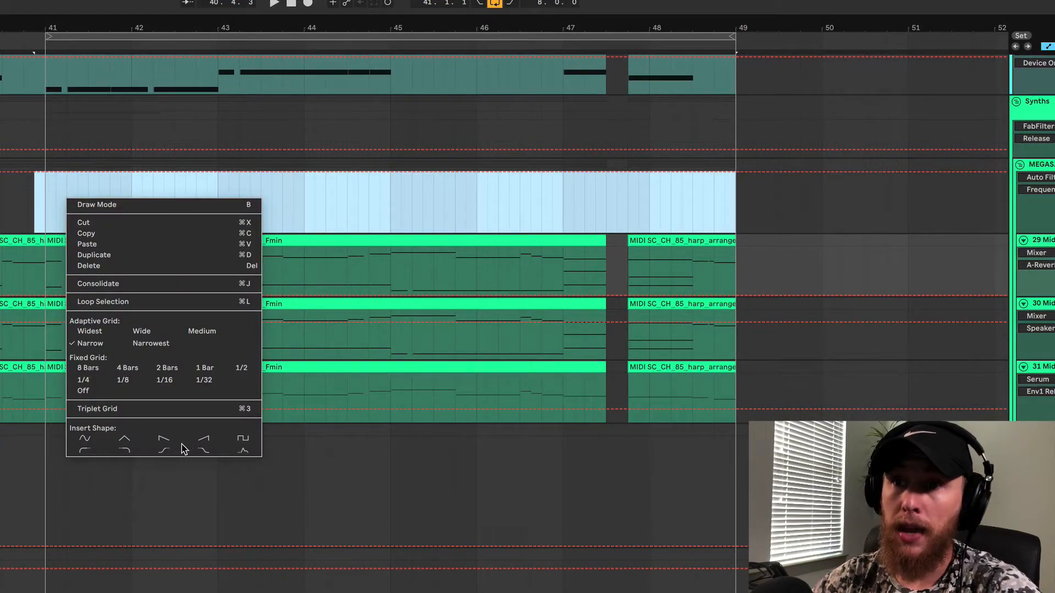
left_click(164, 450)
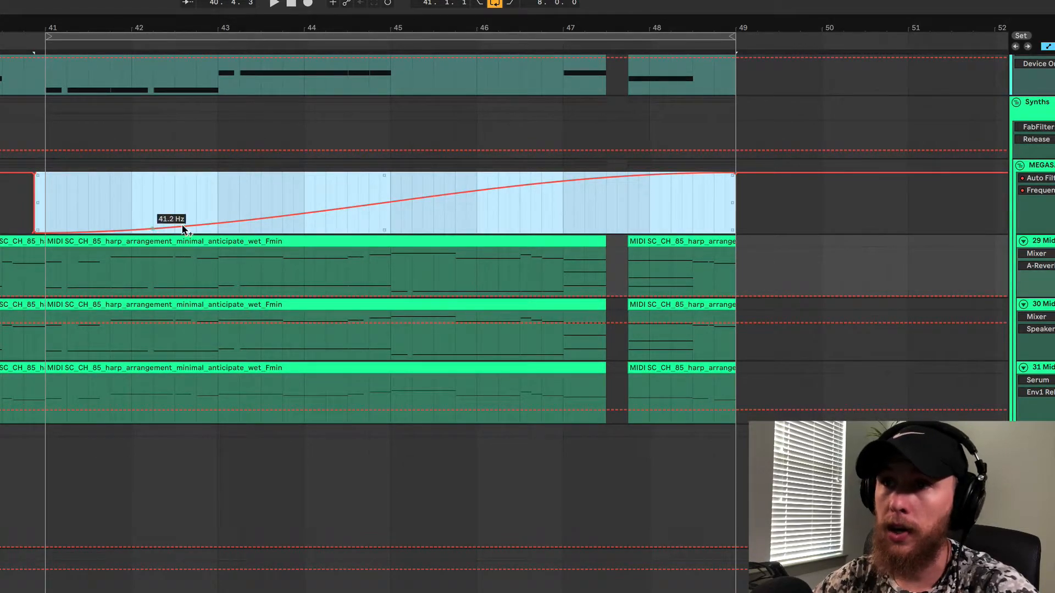
right_click(289, 193)
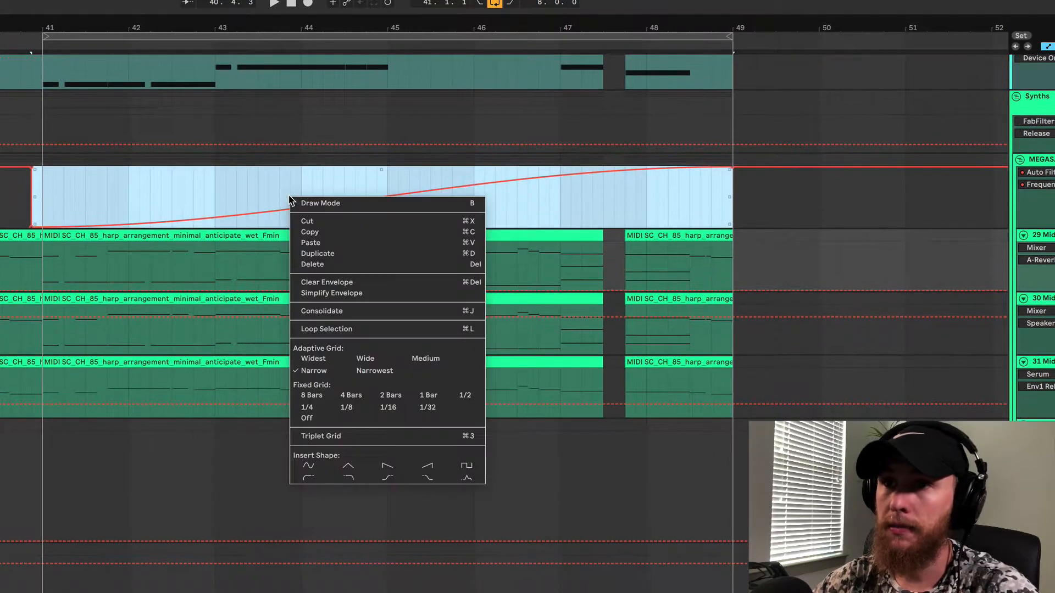
left_click(347, 465)
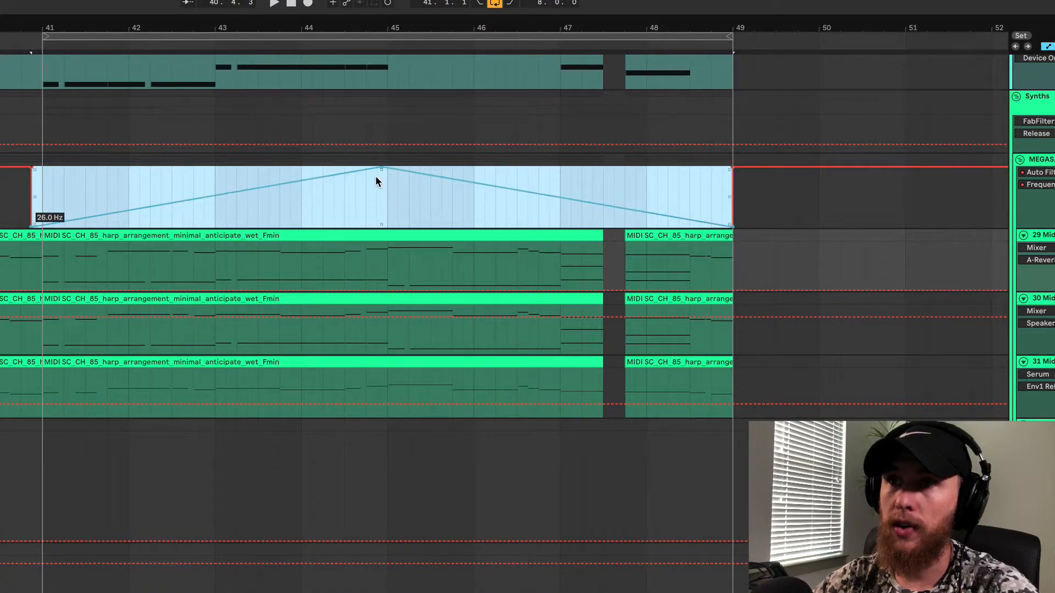
key("super+z")
key("super+z")
key("super+z")
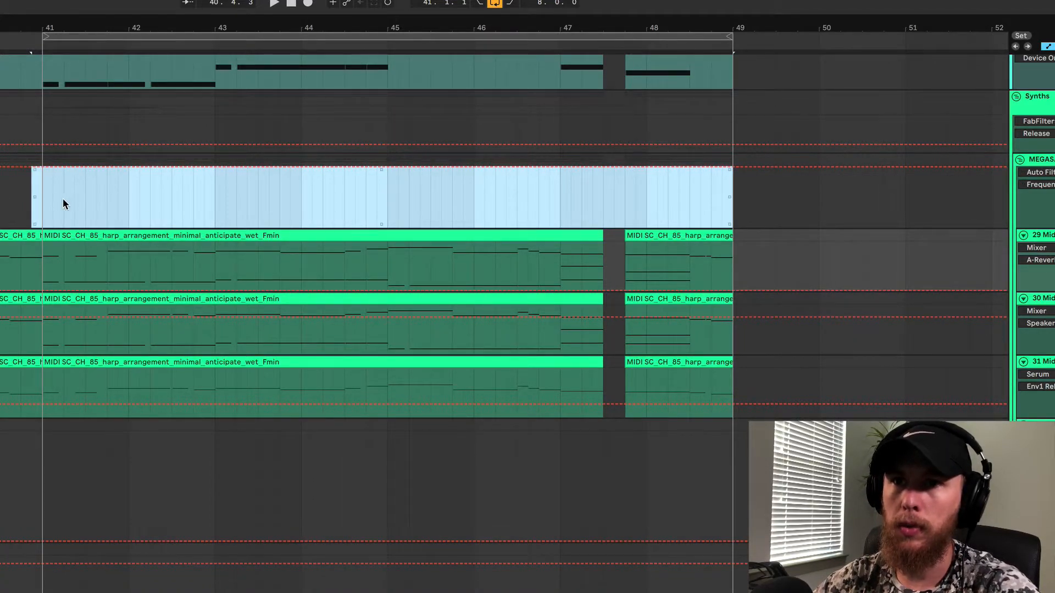
Try inserting a triangle automation shape over only the first beat of bar 41, and undo it.
left_click_drag(43, 203, 64, 207)
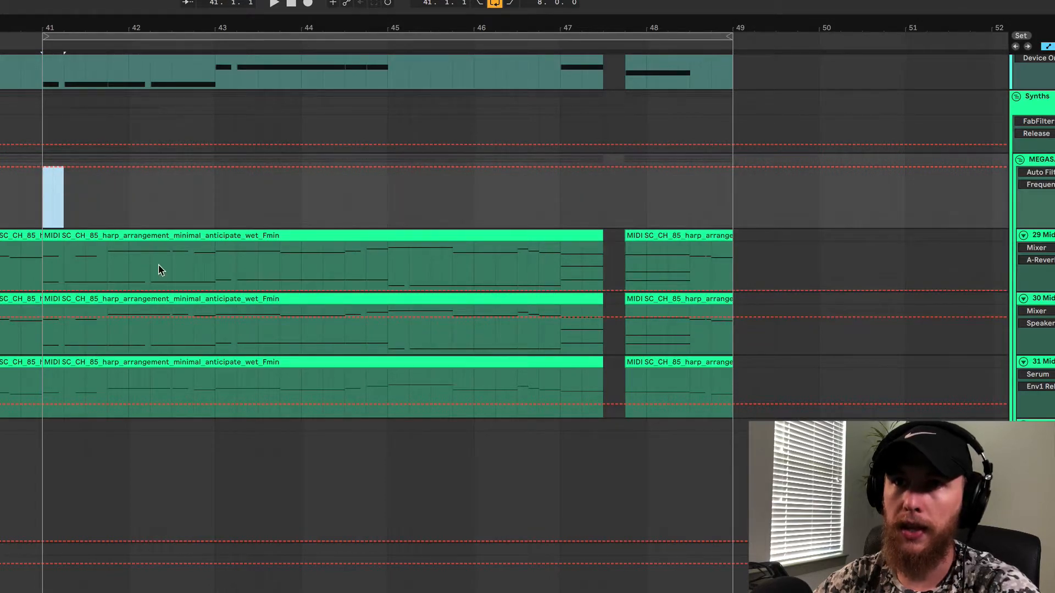
right_click(55, 208)
left_click(111, 449)
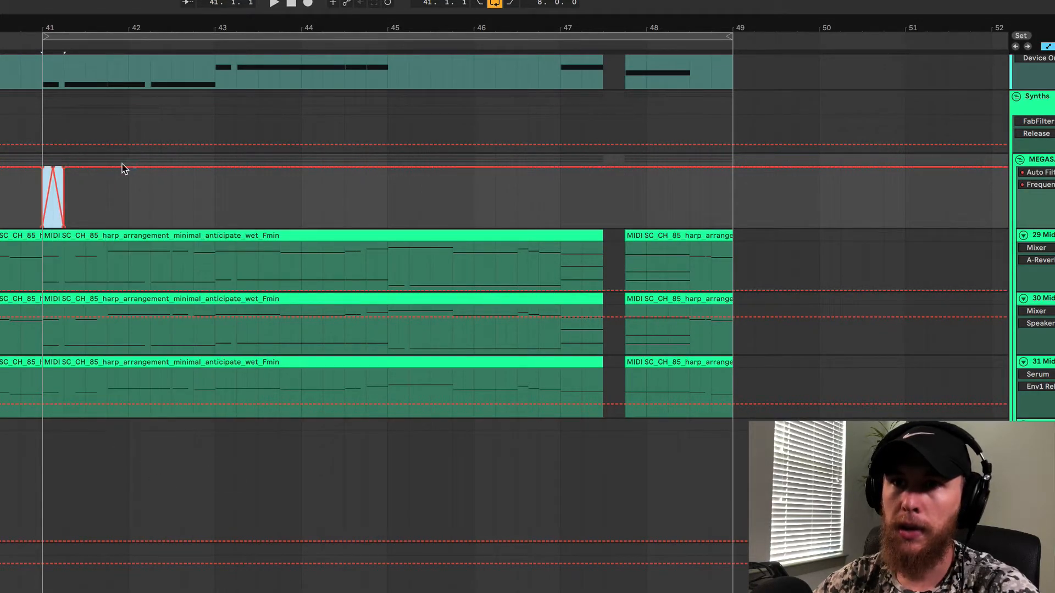
key("super+z")
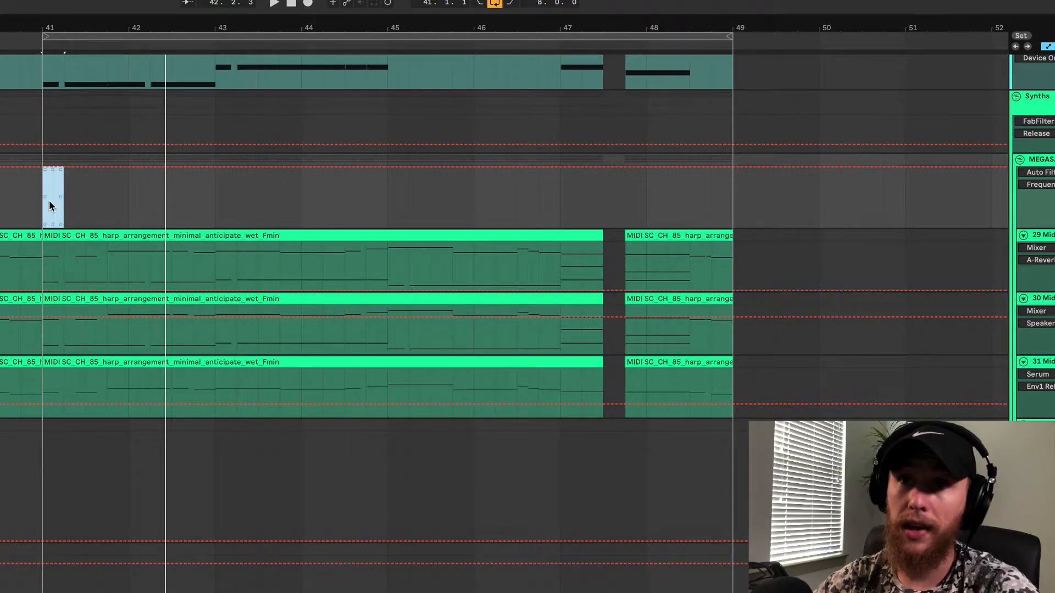
Insert a sine automation shape over the first beat of bar 41 on the MEGASAW filter frequency.
right_click(54, 198)
left_click(73, 438)
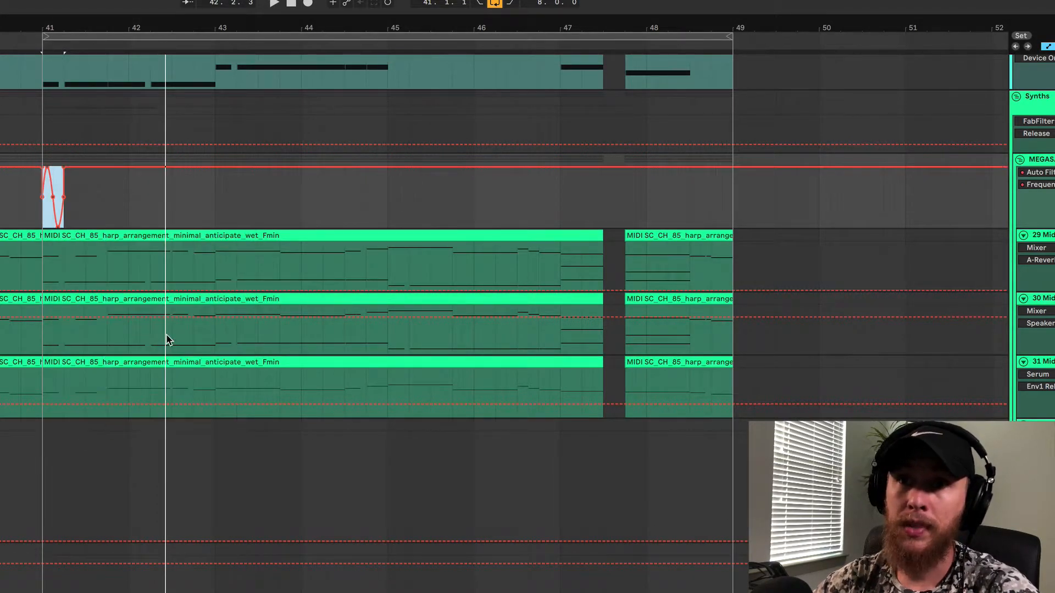
Delete the sine automation shape at the start of bar 41 on the MEGASAW filter frequency.
left_click_drag(63, 197, 212, 196)
key("space")
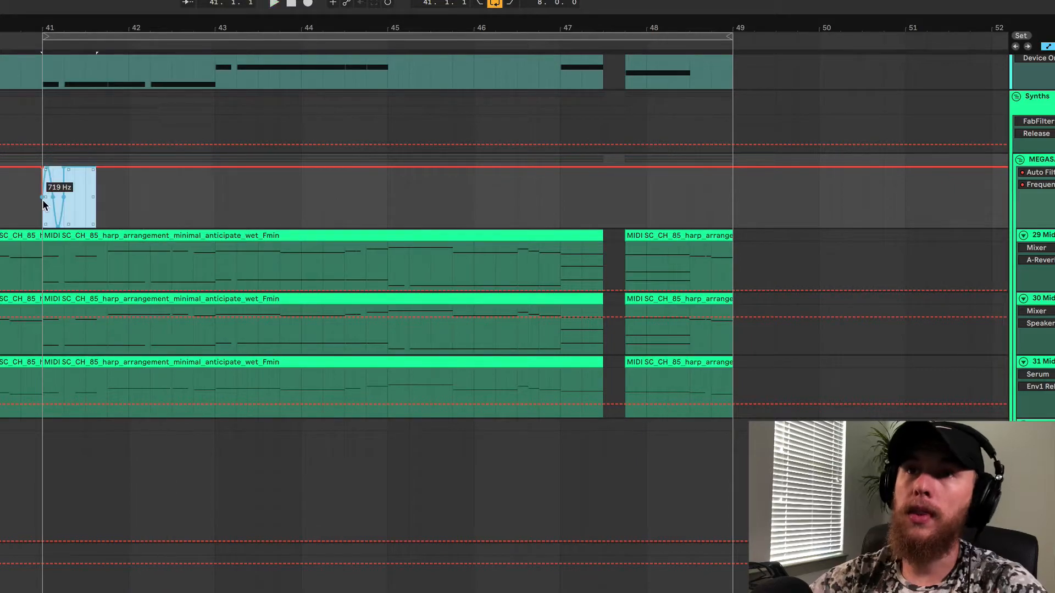
key("Delete")
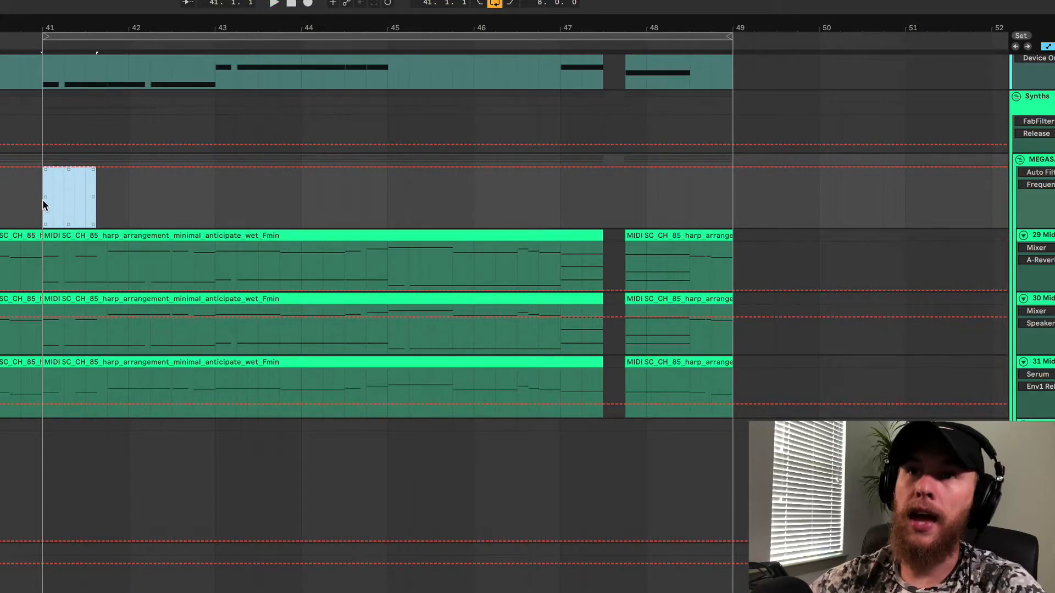
Try building a rectangular filter frequency dip to 26.0 Hz between 48.3.3 and 48.4 from individual breakpoints, and undo it.
left_click(86, 199)
left_click_drag(86, 195, 127, 199)
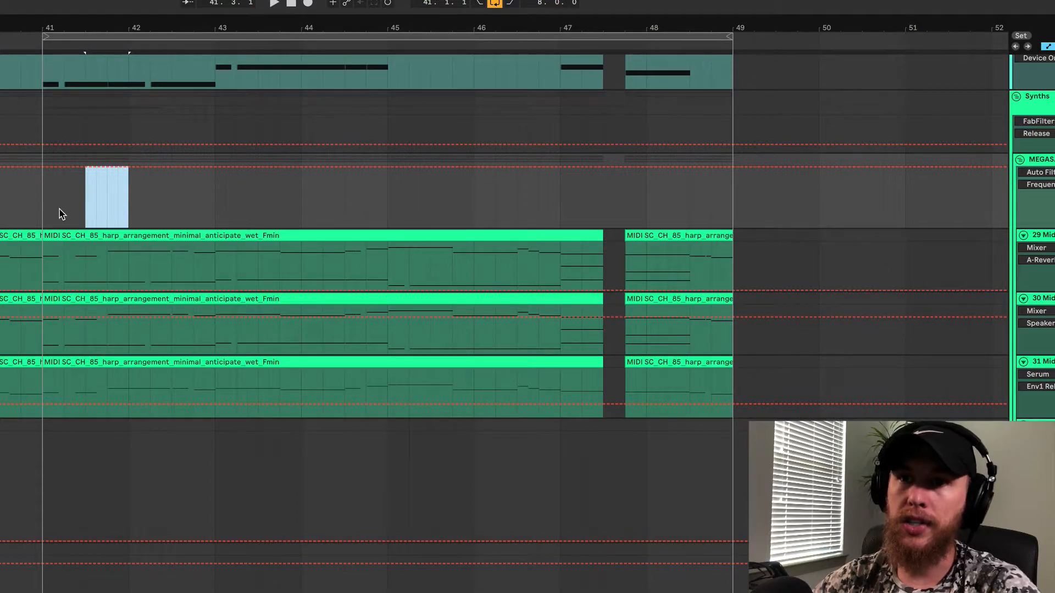
scroll(109, 200, "left", 5)
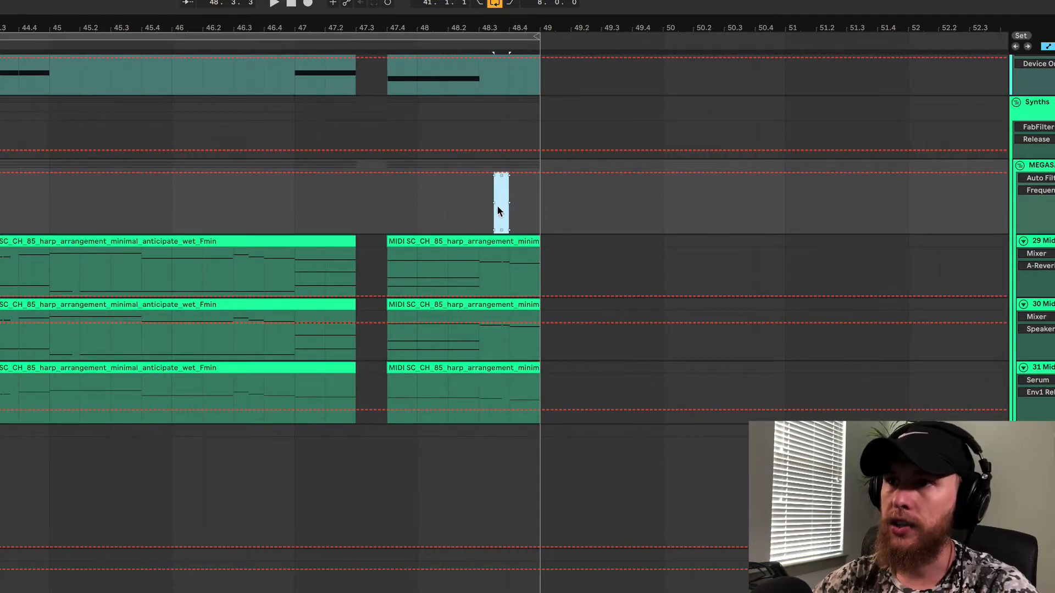
key("plus")
key("plus")
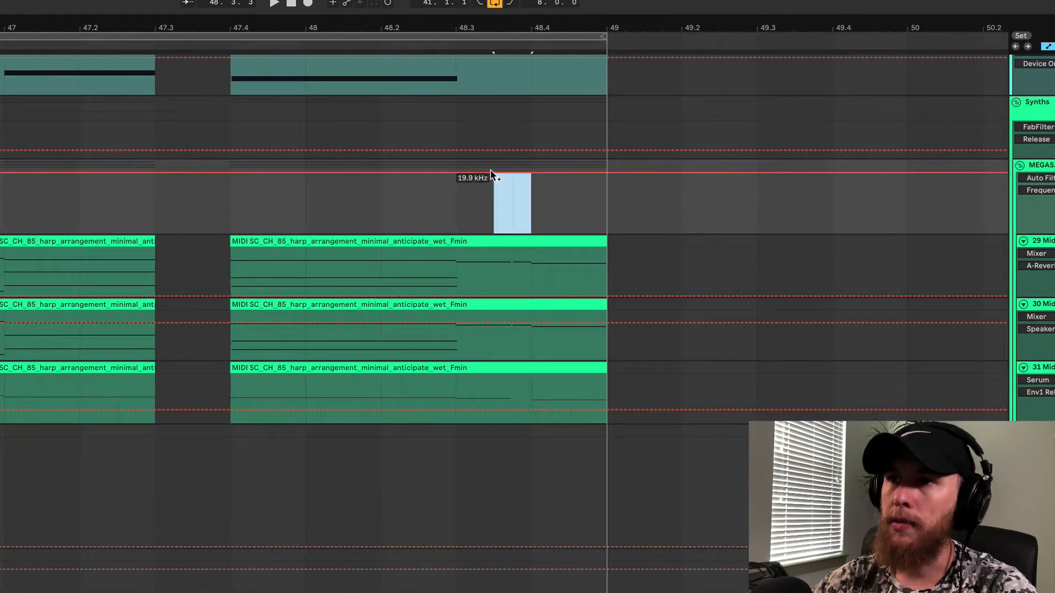
left_click(494, 176)
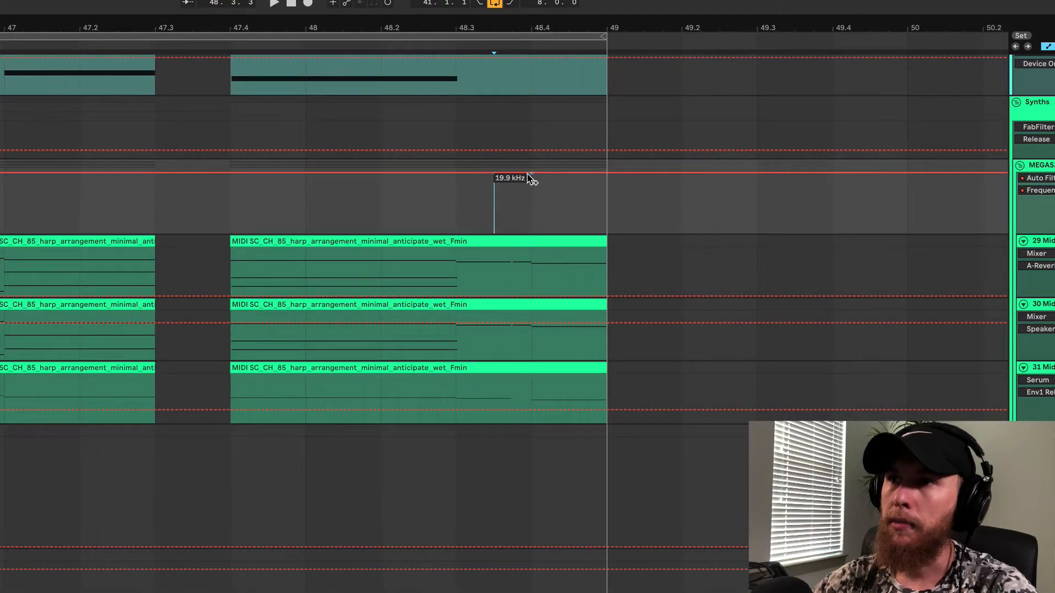
left_click_drag(511, 175, 531, 232)
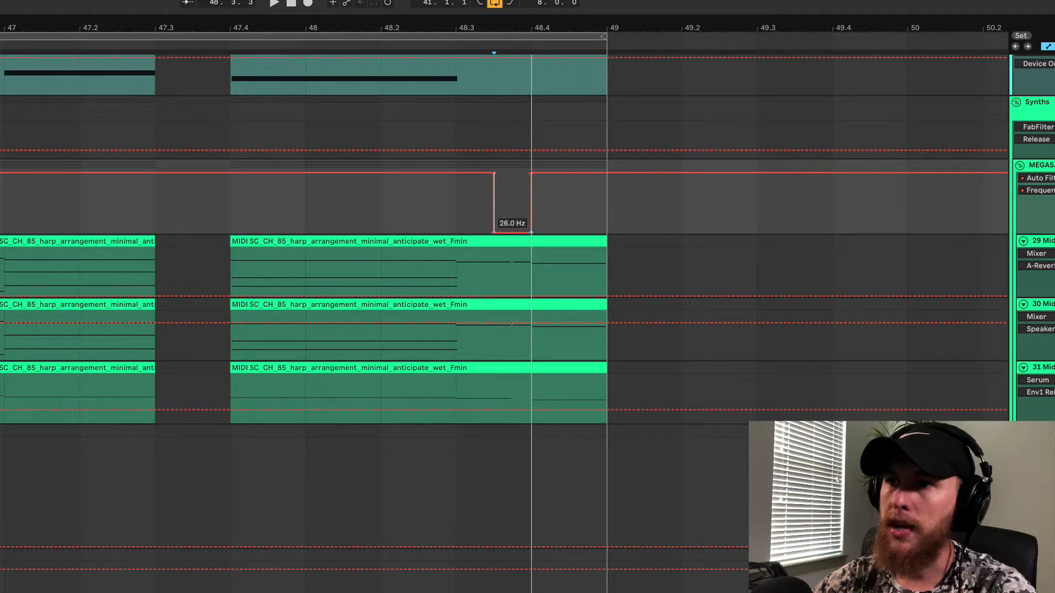
key("super+z")
key("super+z")
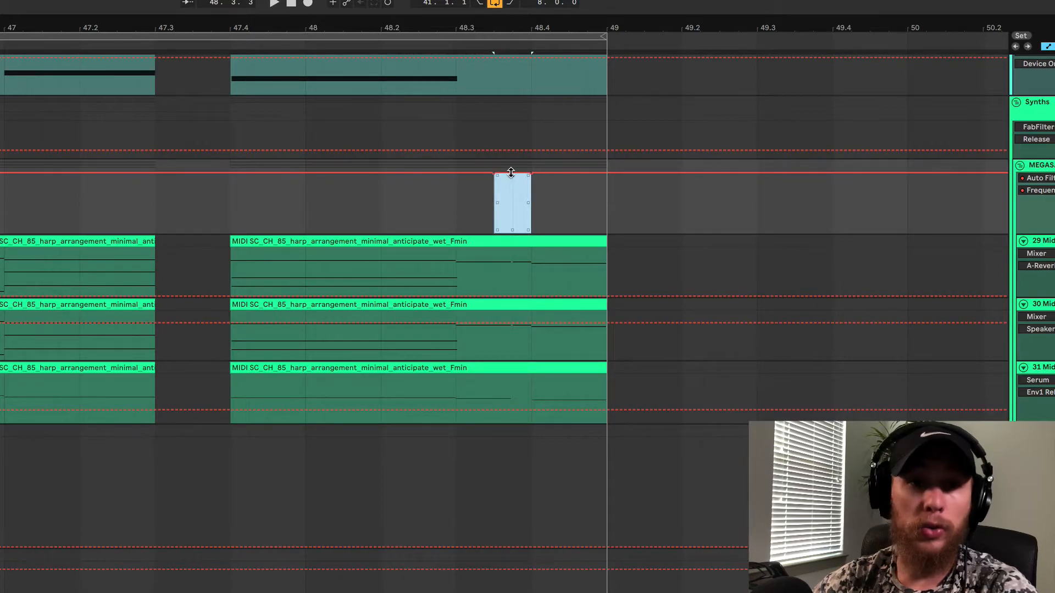
Try pulling selected filter frequency segments down into rectangular dips at 48.3.3–48.4 and the first half-beat of bar 48, and delete both.
left_click_drag(511, 173, 511, 233)
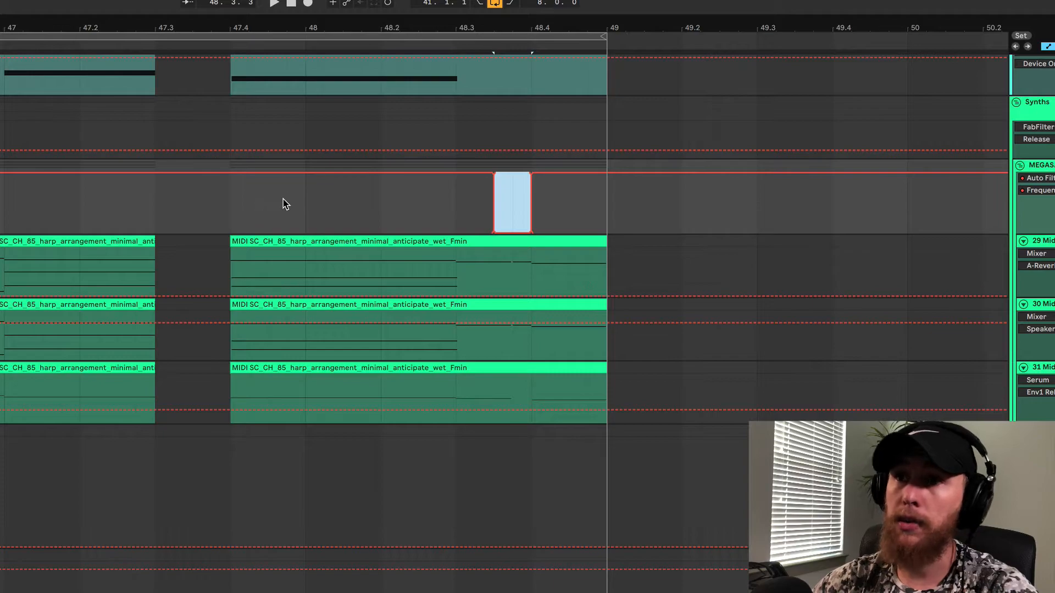
left_click_drag(304, 204, 351, 211)
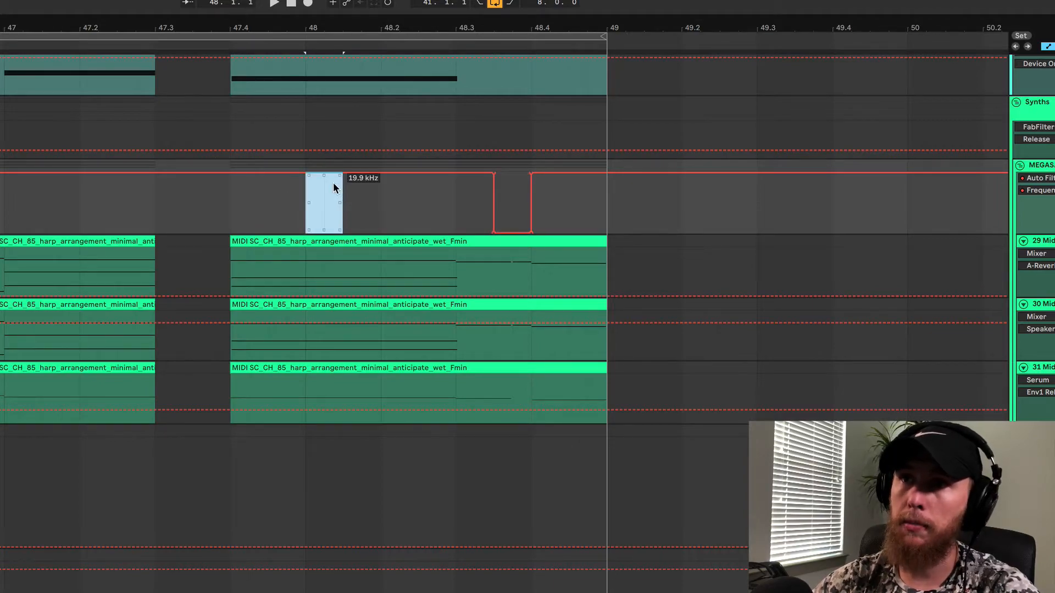
left_click(328, 170, "shift")
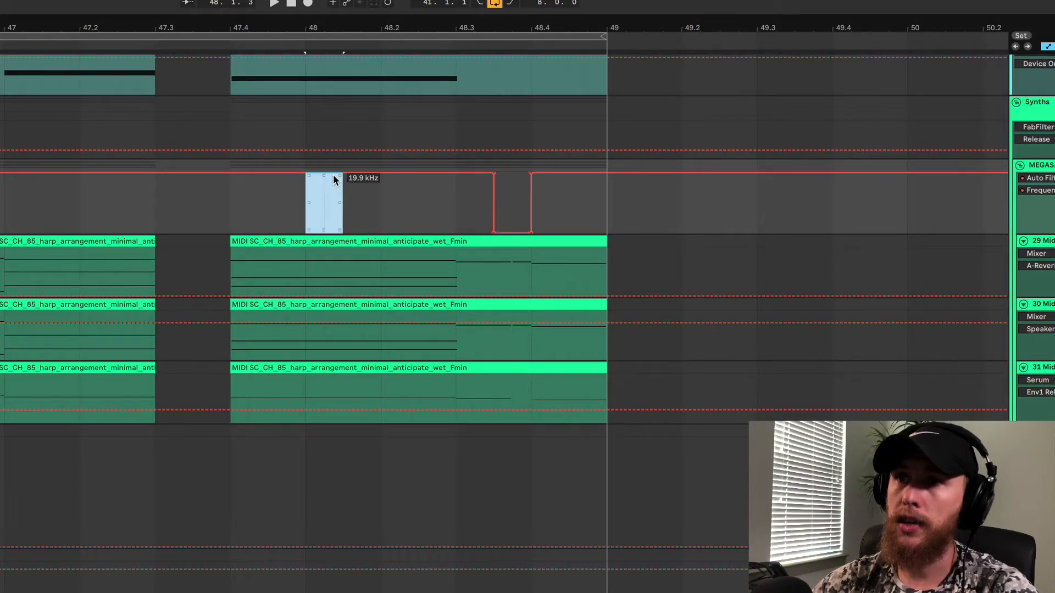
left_click_drag(331, 171, 364, 229)
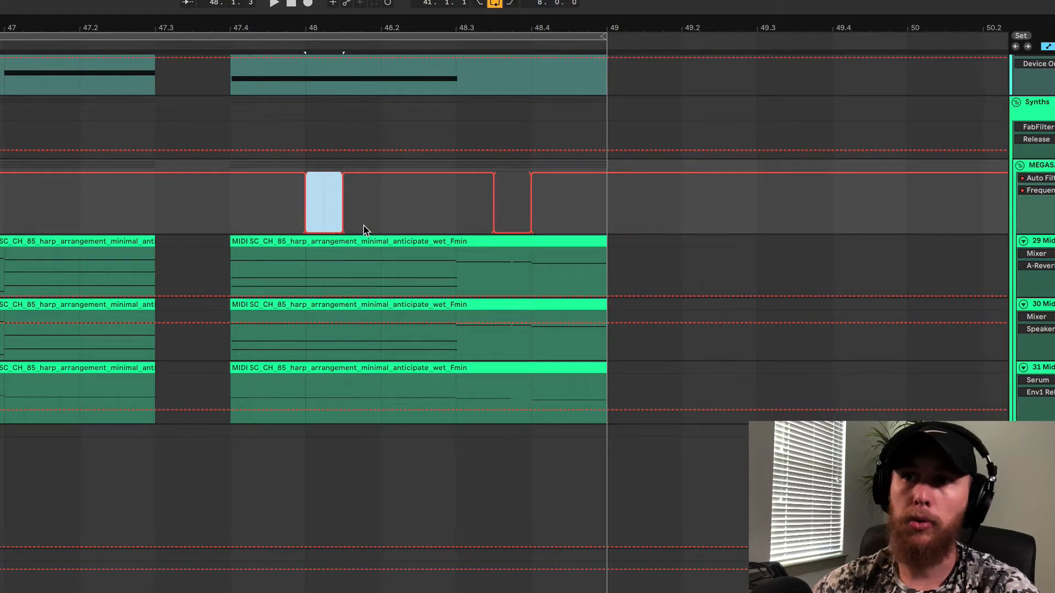
left_click_drag(237, 222, 605, 214)
key("Delete")
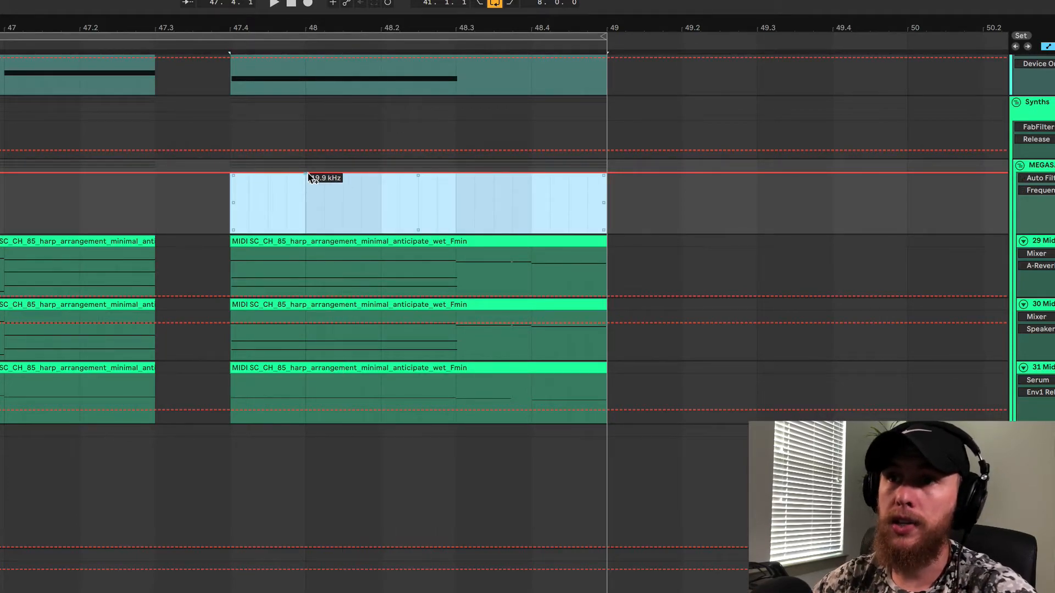
Draw a V-shaped filter frequency dip from bar 48 to 48.3, with about 413 Hz at 48.2 and about 13.4 kHz at 48.3.
left_click(305, 171)
mouse_move(381, 174)
left_mouse_down()
mouse_move(380, 204)
mouse_move(417, 213)
mouse_move(456, 193)
mouse_move(456, 177)
left_mouse_up()
left_click(455, 208)
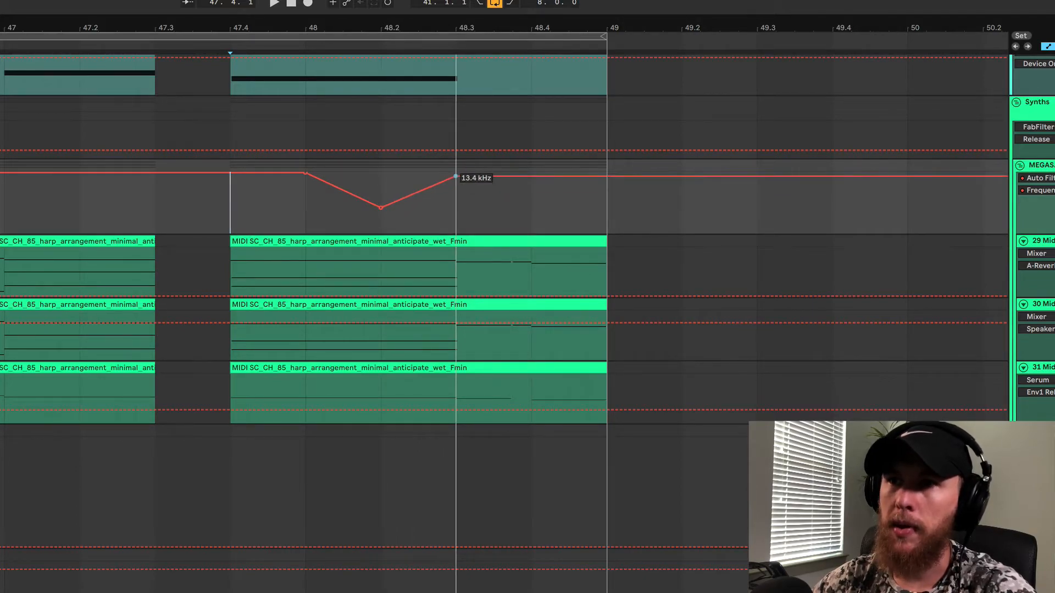
mouse_move(382, 208)
left_mouse_down()
mouse_move(399, 208)
mouse_move(380, 207)
left_mouse_up()
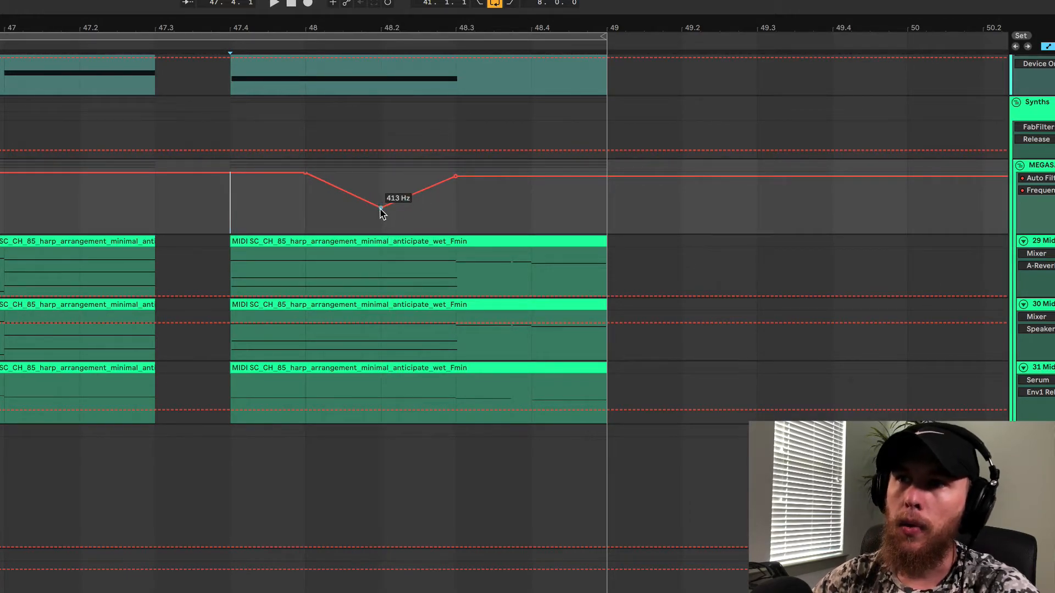
mouse_move(381, 208)
left_mouse_down()
mouse_move(399, 208)
mouse_move(344, 208)
mouse_move(420, 208)
mouse_move(381, 210)
mouse_move(381, 185)
mouse_move(381, 219)
mouse_move(381, 194)
mouse_move(381, 207)
left_mouse_up()
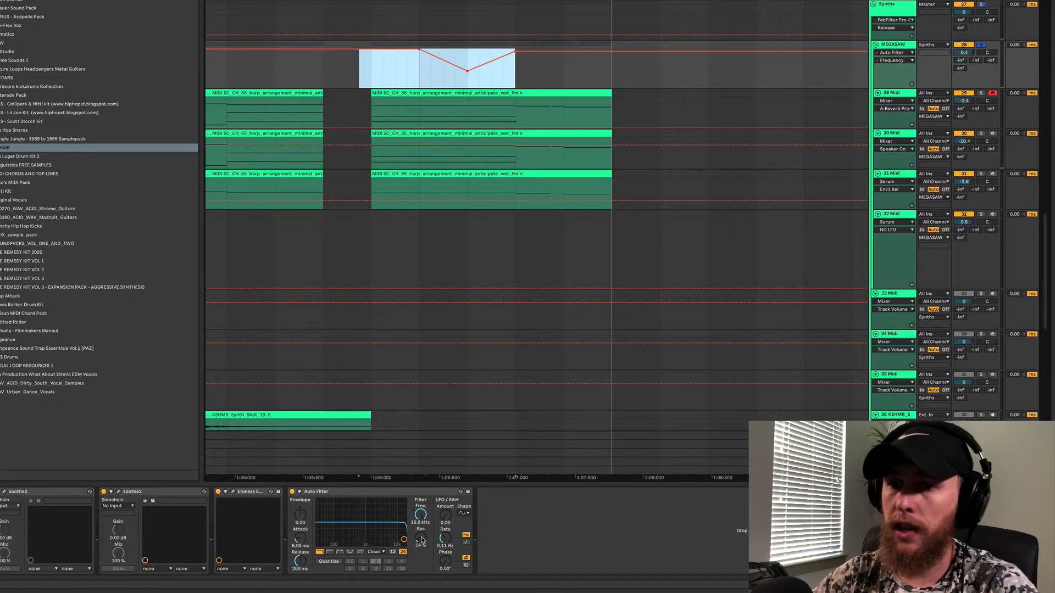
View the MEGASAW automation for the Auto Filter's Resonance and LFO Amount, and return to its Frequency automation.
left_click(421, 540)
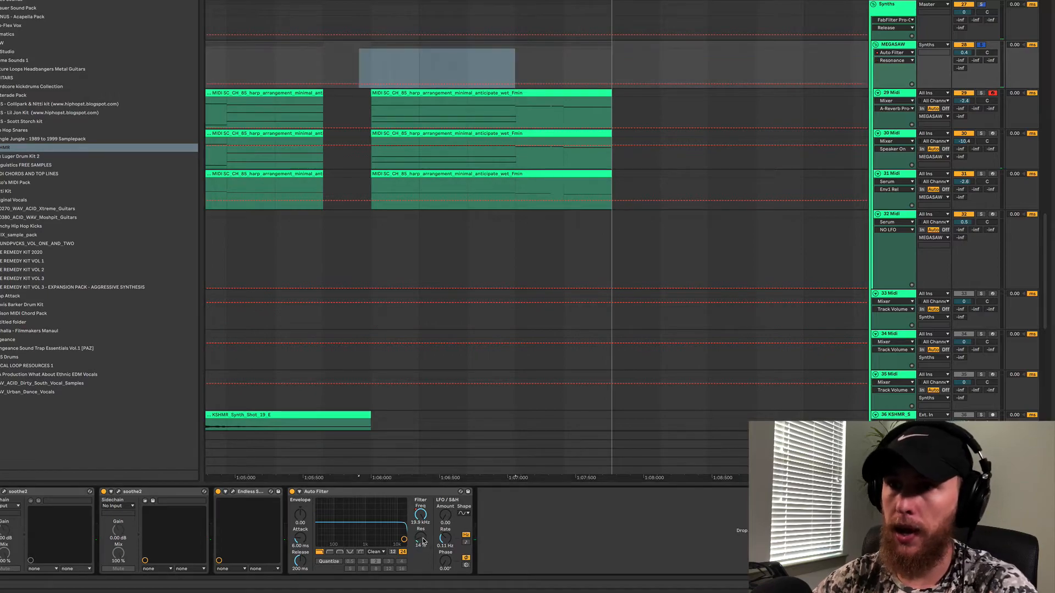
left_click(443, 518)
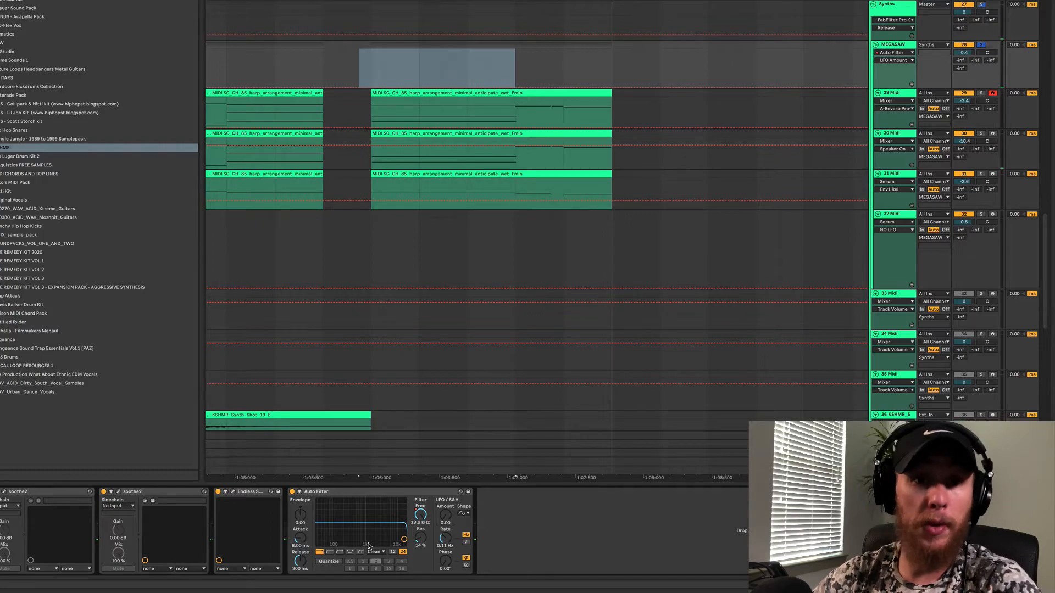
left_click(421, 541)
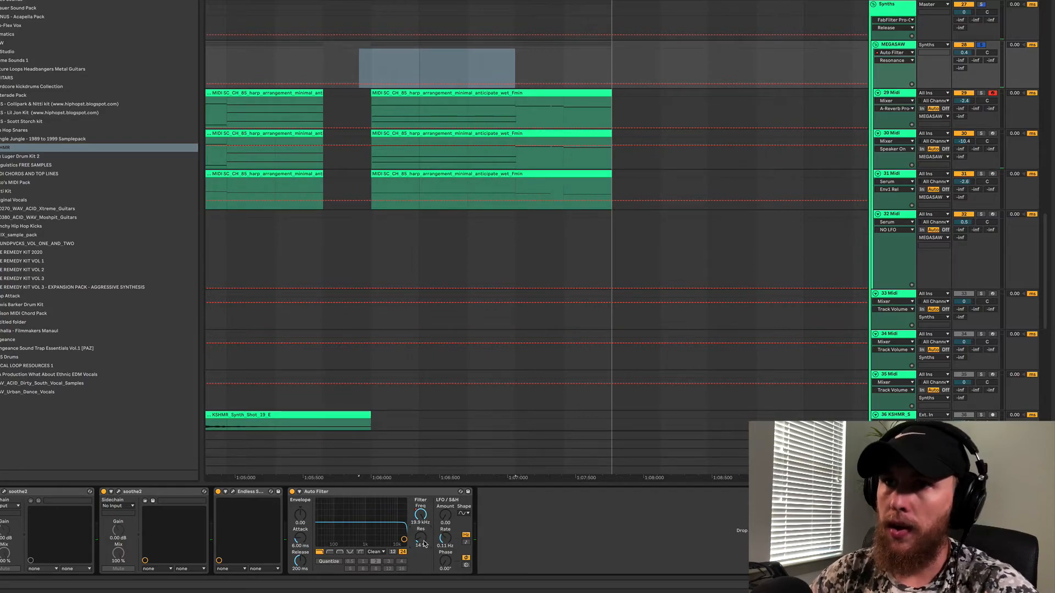
left_click(422, 515)
left_click(420, 540)
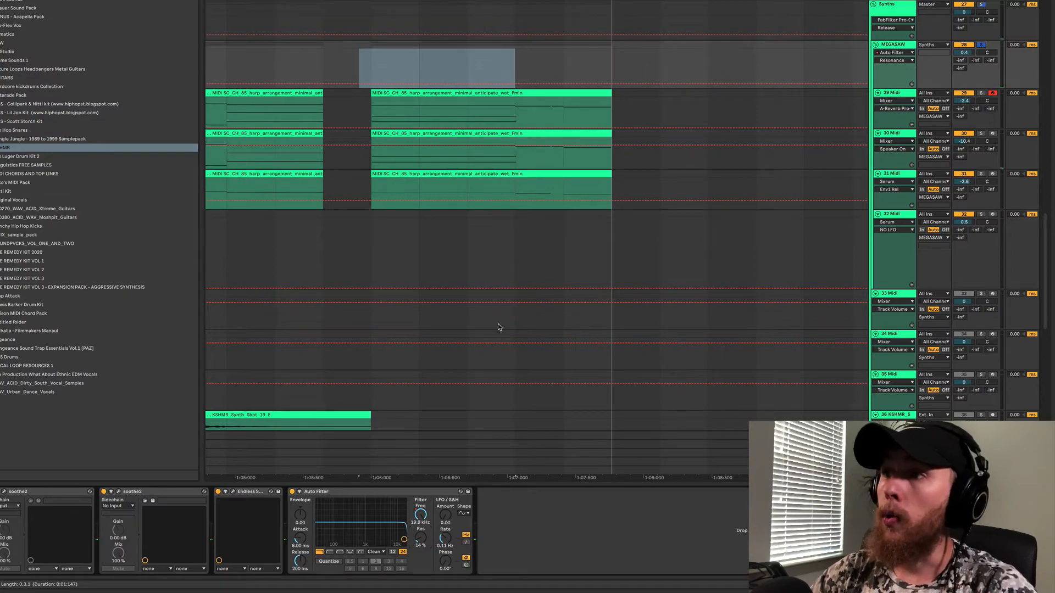
left_click(422, 519)
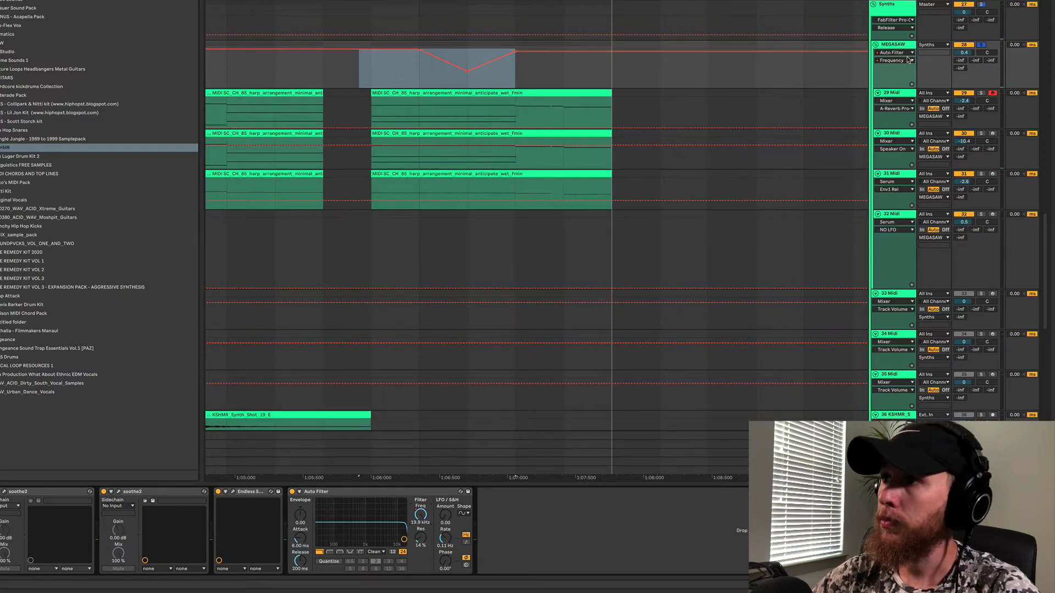
Give Auto Filter Frequency its own automation lane and draw a Resonance peak of about 81 % at 48.2, between bar 48 and 48.3.
left_click(912, 85)
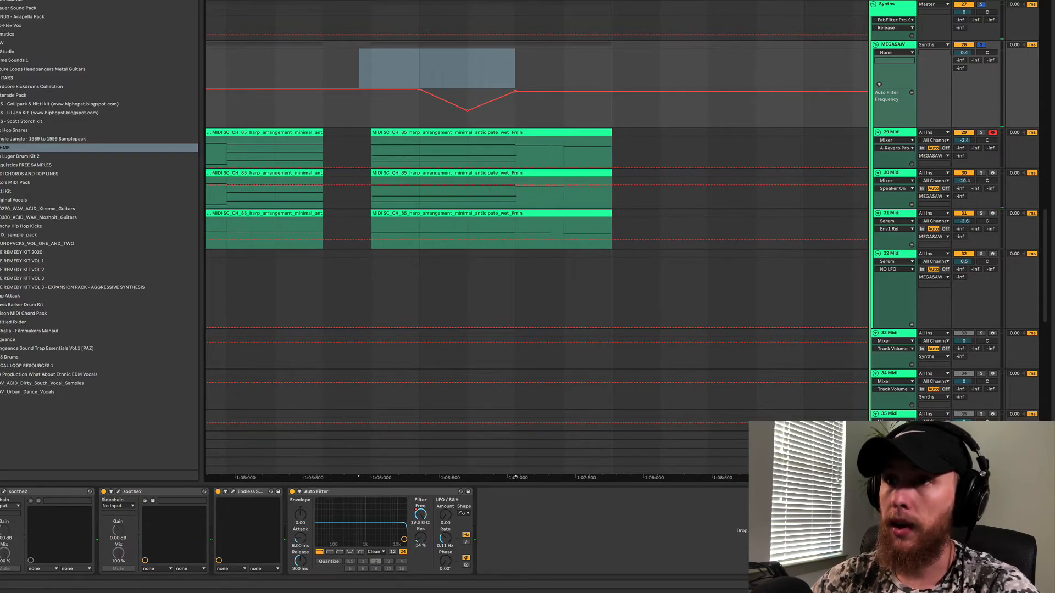
left_click(420, 538)
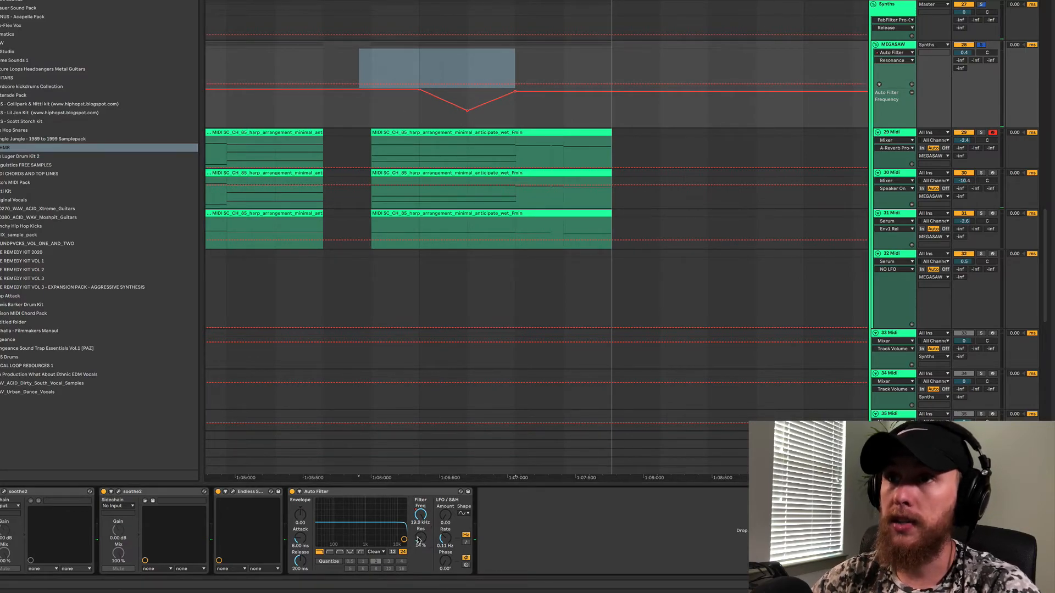
left_click(420, 87)
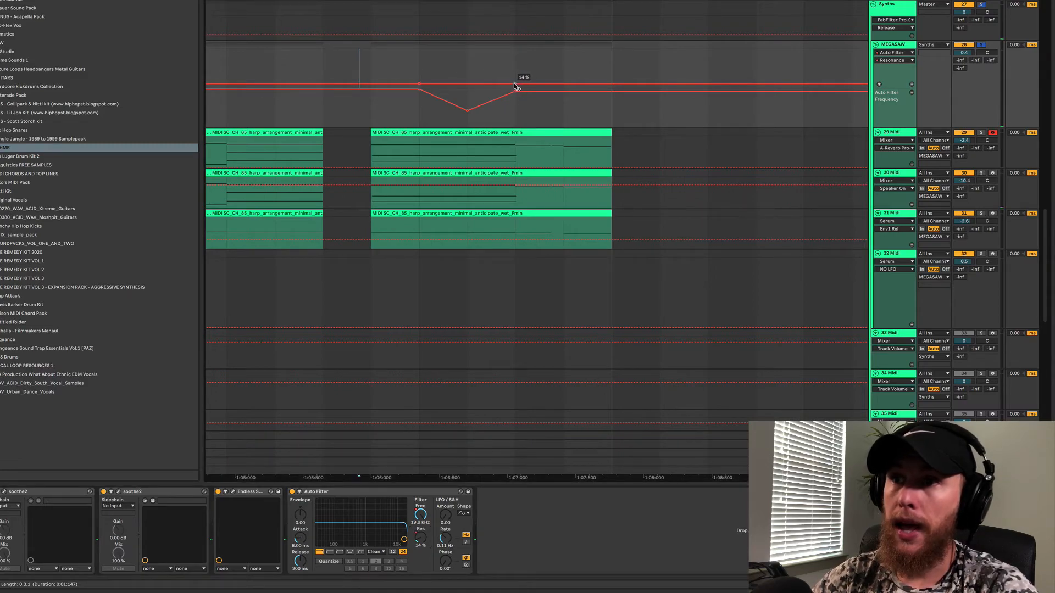
left_click_drag(467, 84, 467, 61)
Play back the passage around bar 48 to hear the combined frequency and resonance automation.
left_click(415, 56)
key("space")
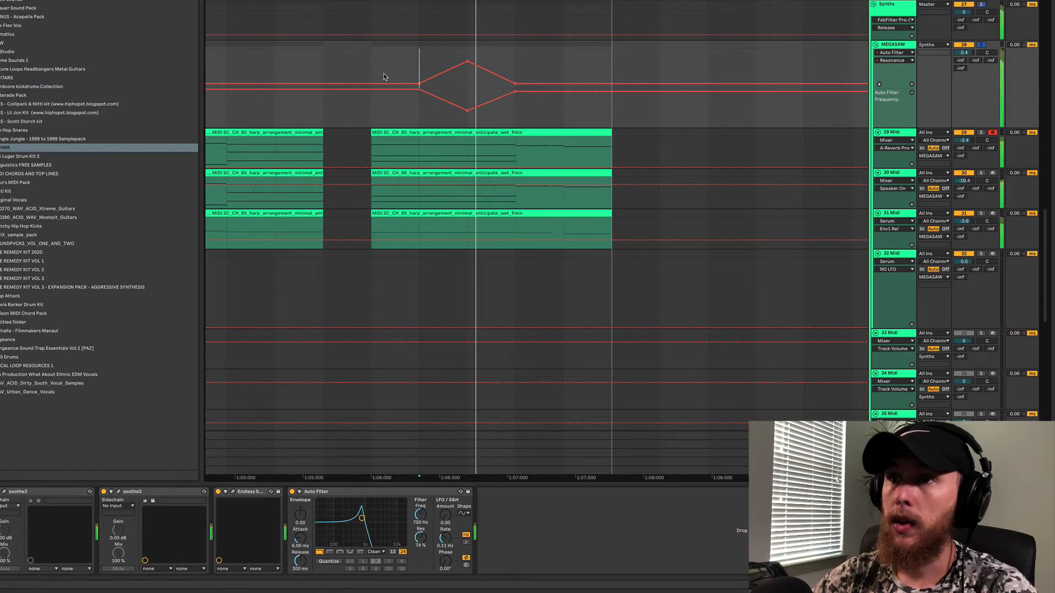
left_click(370, 70)
key("space")
key("space")
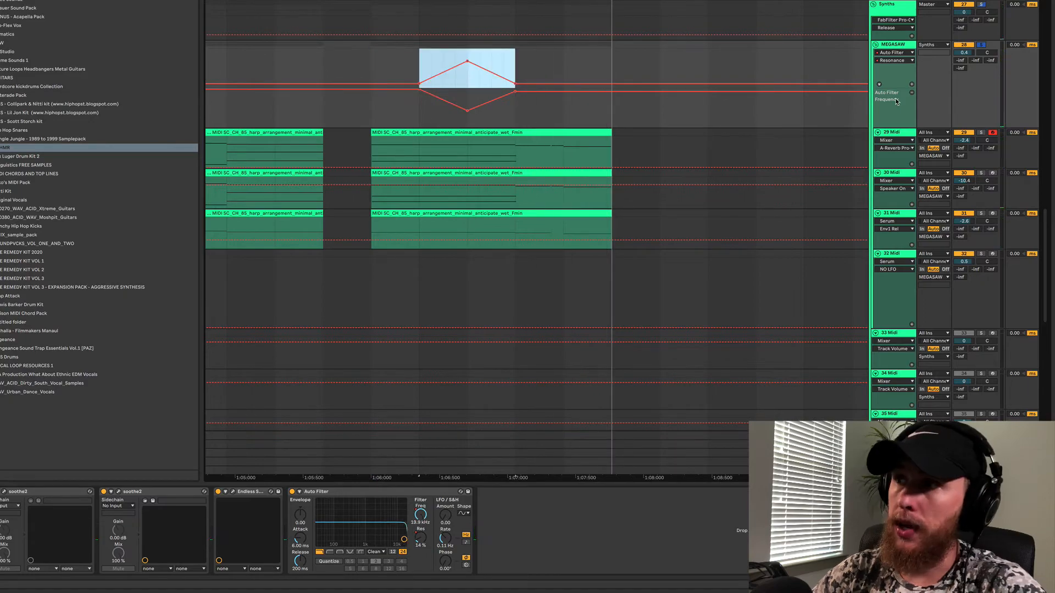
Give Auto Filter Resonance its own automation lane and show the filter's envelope modulation amount in the main MEGASAW lane.
scroll(895, 96, "down", 1)
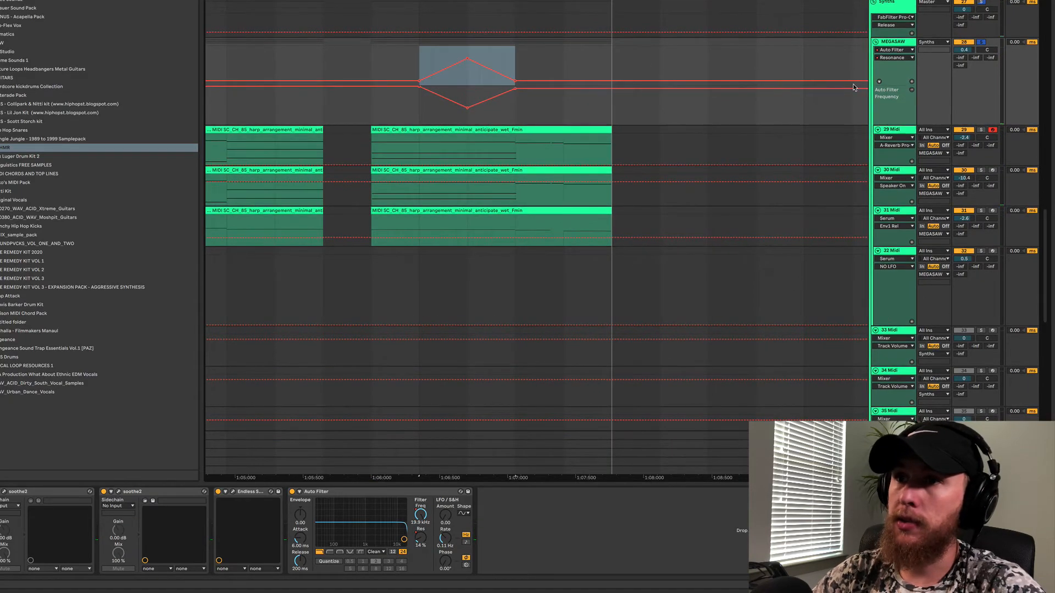
left_click(911, 82)
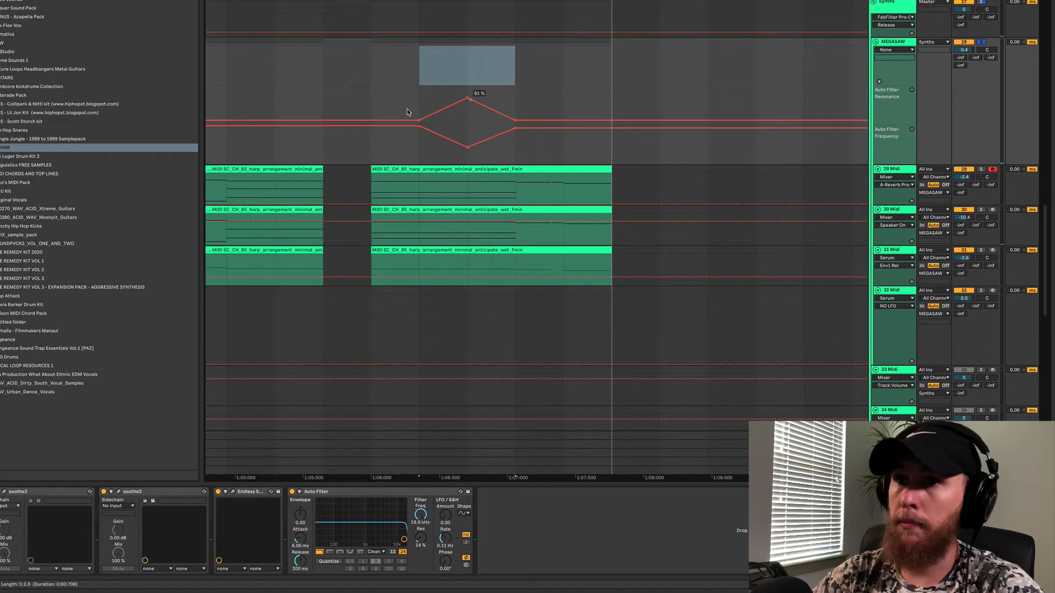
left_click(300, 515)
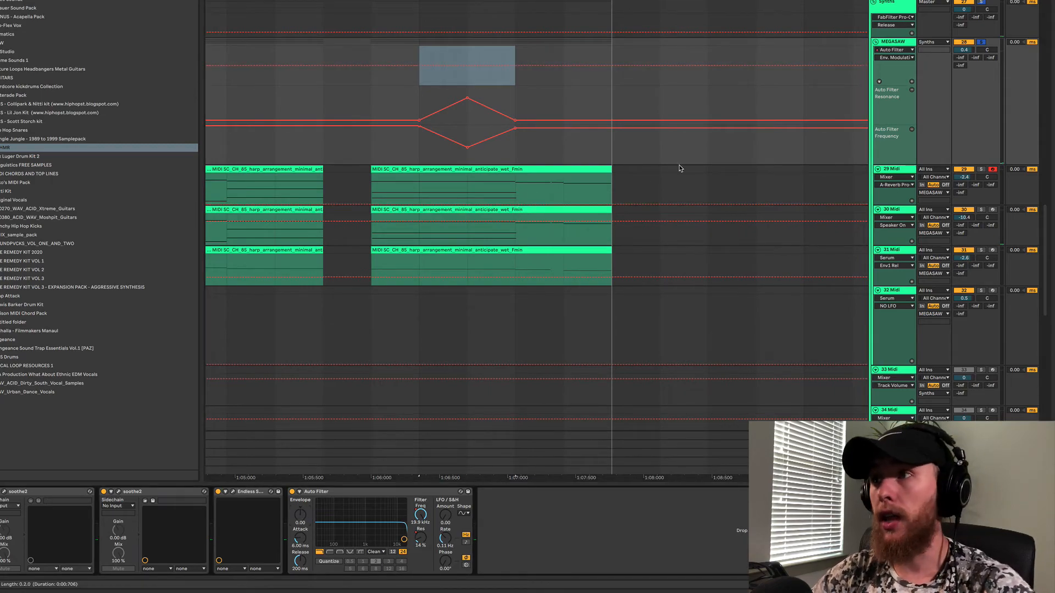
Collapse and re-expand the extra MEGASAW automation lanes, and select the Resonance and Frequency lanes from 47.4 to bar 49.
left_click(879, 82)
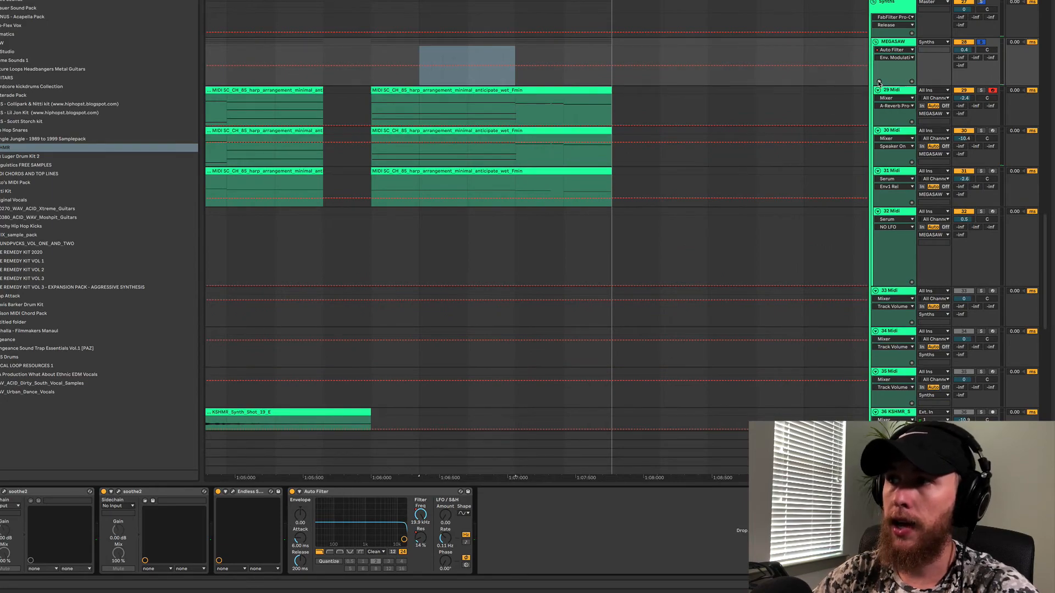
left_click(879, 82)
left_click(572, 157)
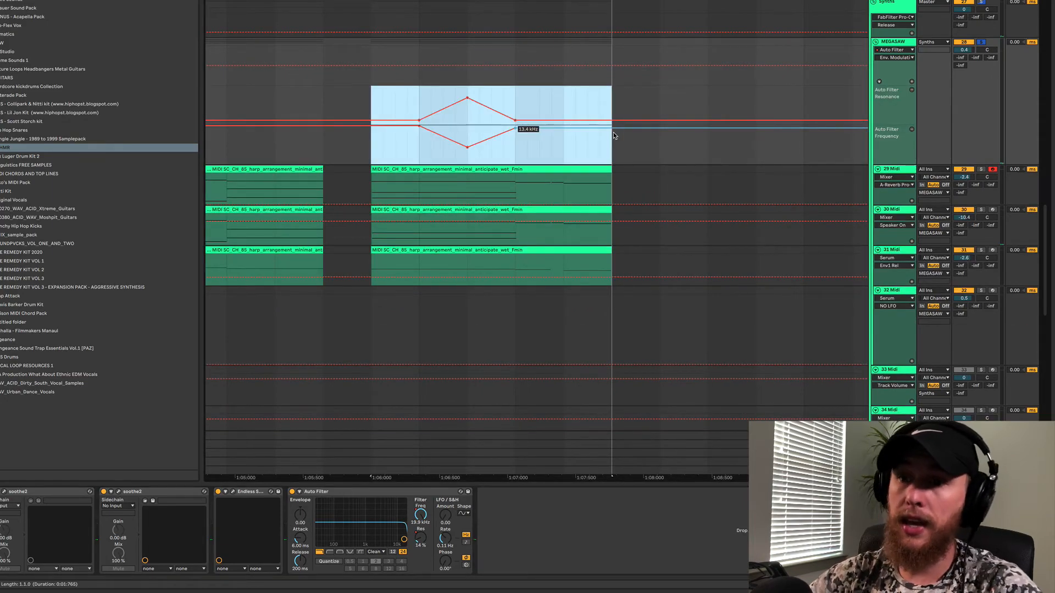